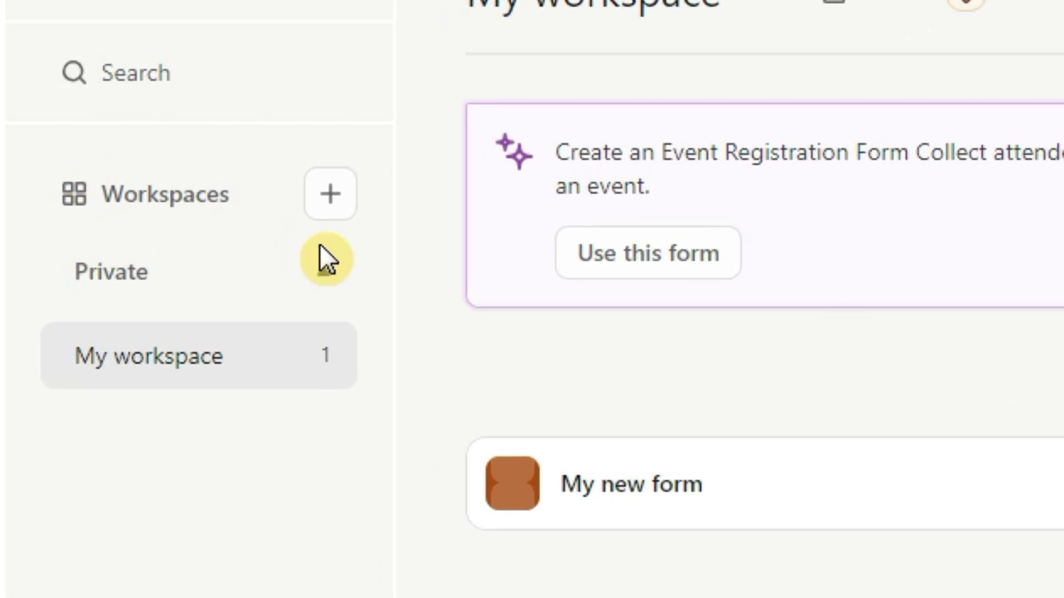
# Create a new workspace named School
pyautogui.click(332, 187)
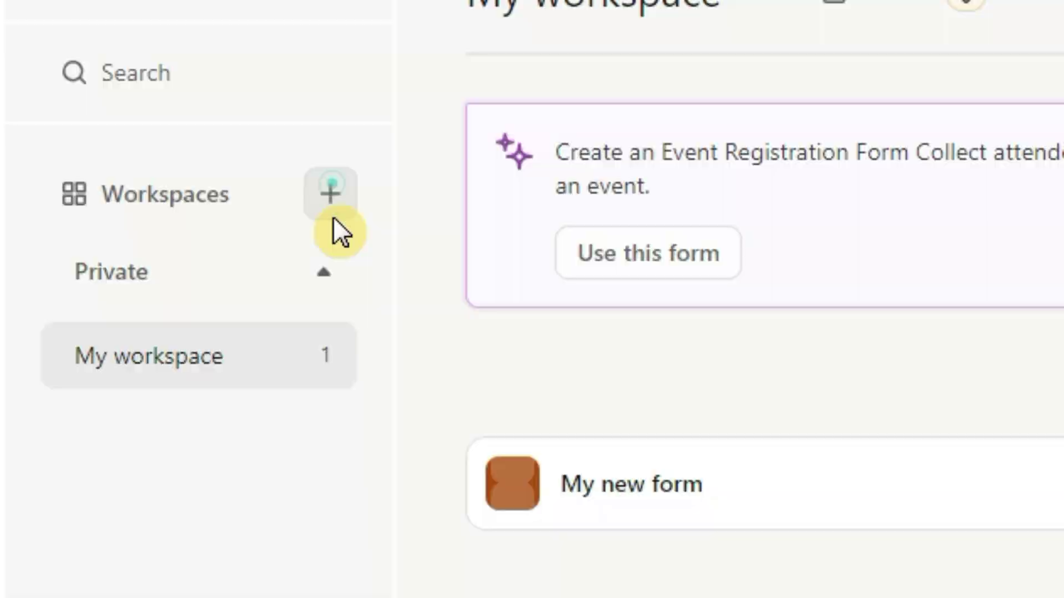
pyautogui.click(420, 312)
pyautogui.write('S')
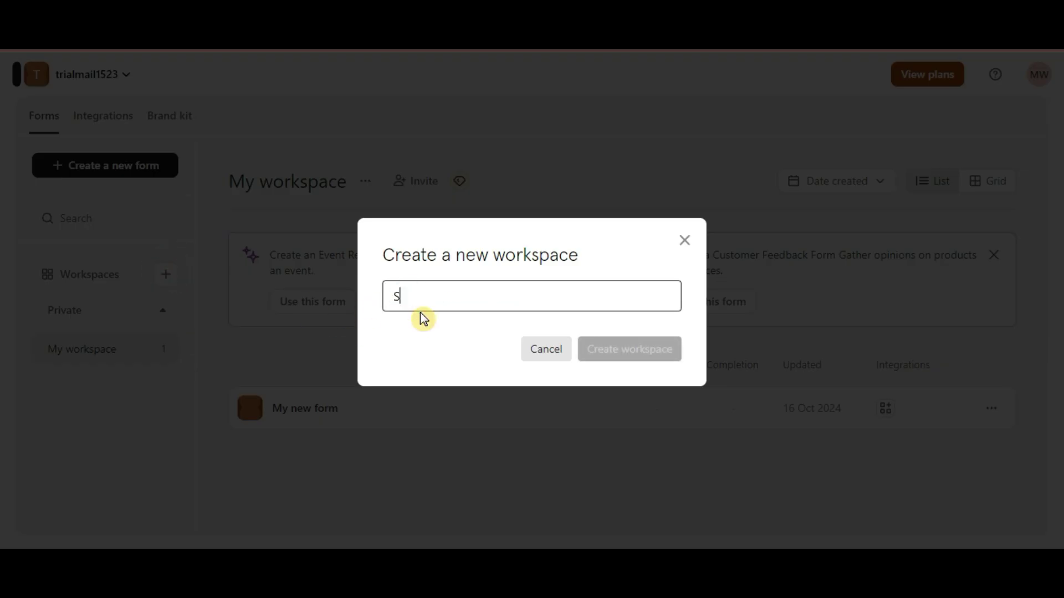
pyautogui.write('chool')
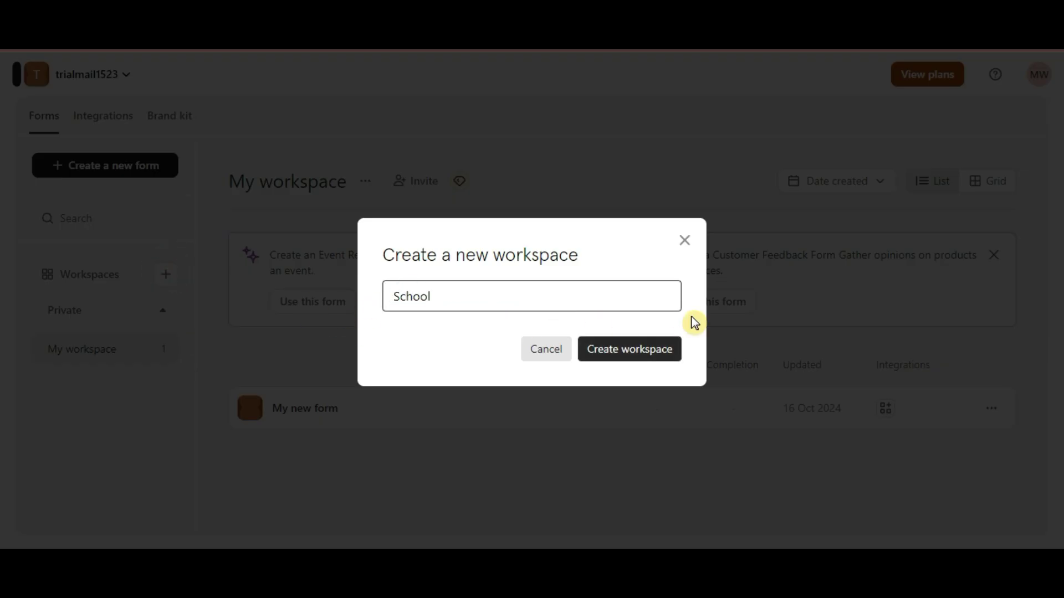
pyautogui.click(651, 346)
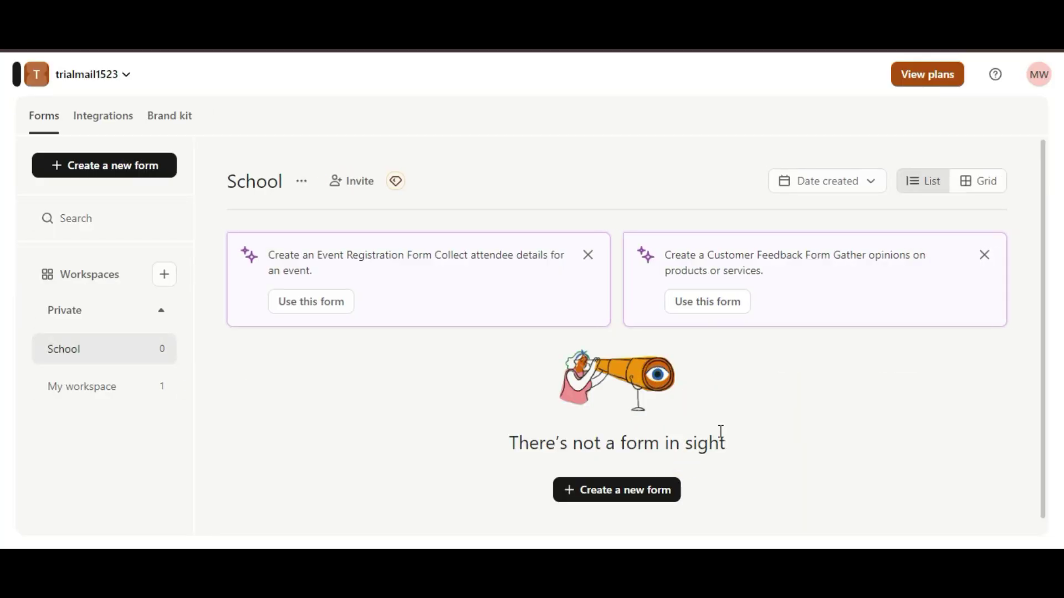
# Create a second workspace named Personal Use
pyautogui.click(163, 274)
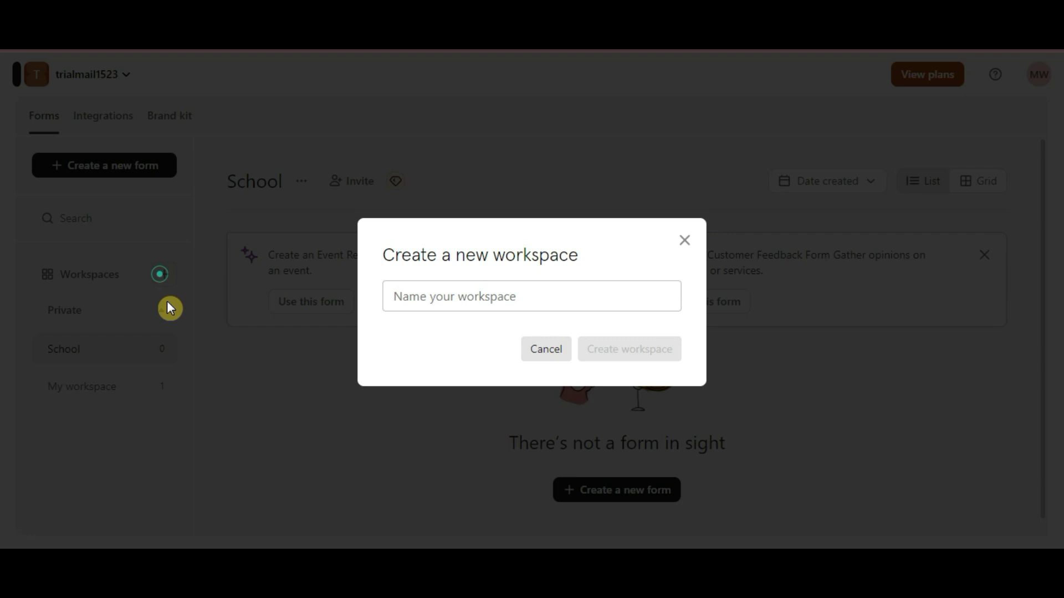
pyautogui.click(454, 296)
pyautogui.write('Perx')
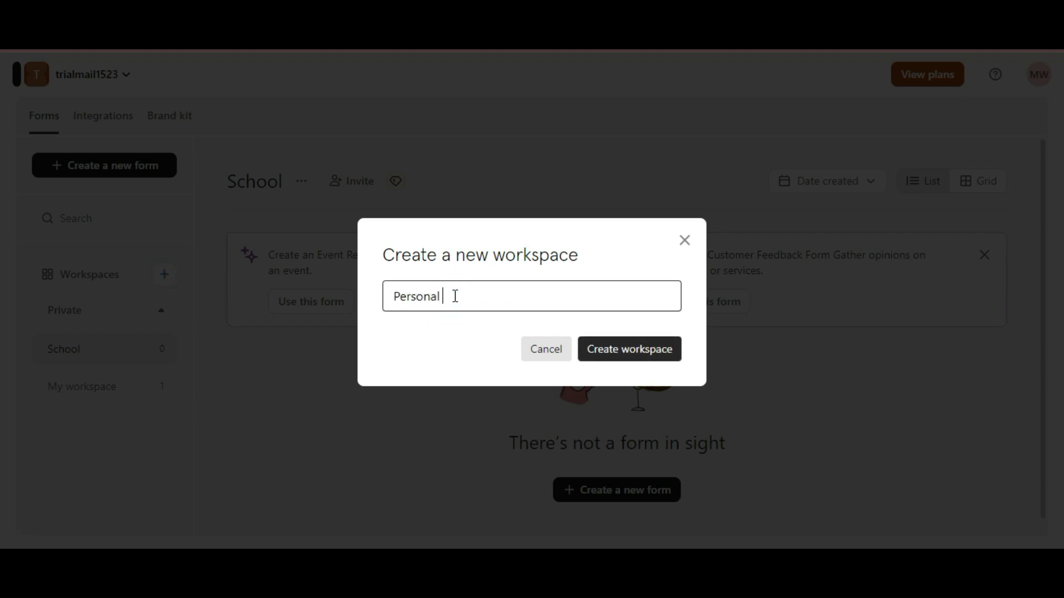
pyautogui.click(625, 361)
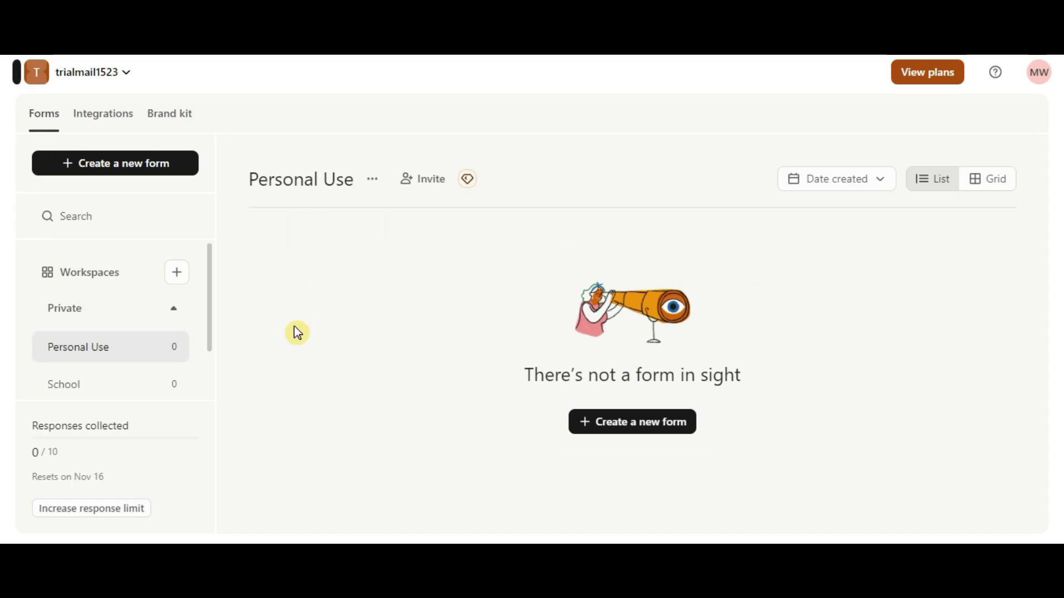
# Open the School workspace and start a new form, reaching the build-method choice
pyautogui.click(113, 394)
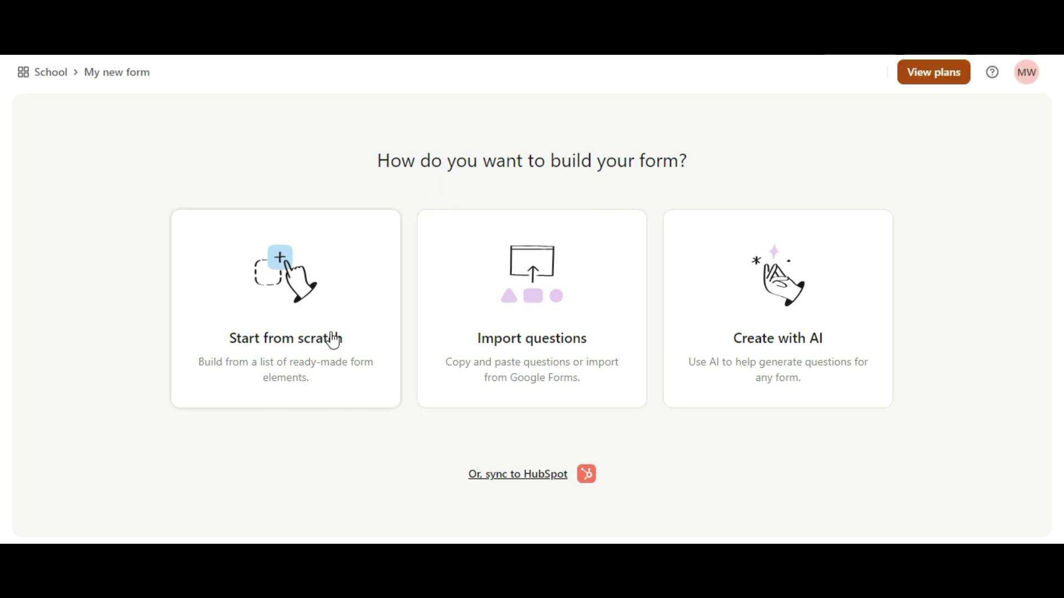
pyautogui.click(365, 417)
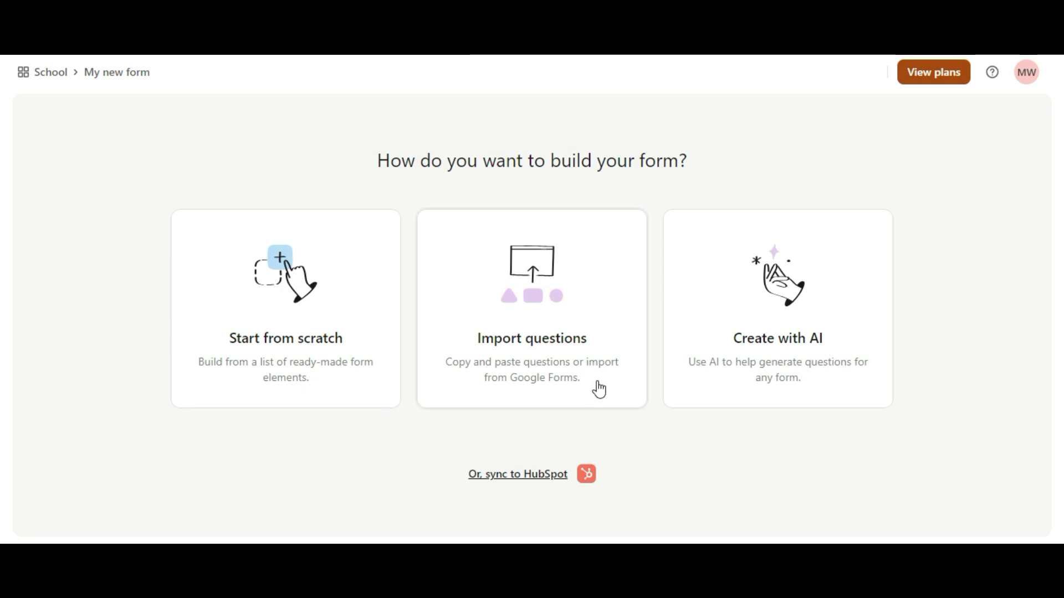
pyautogui.click(756, 468)
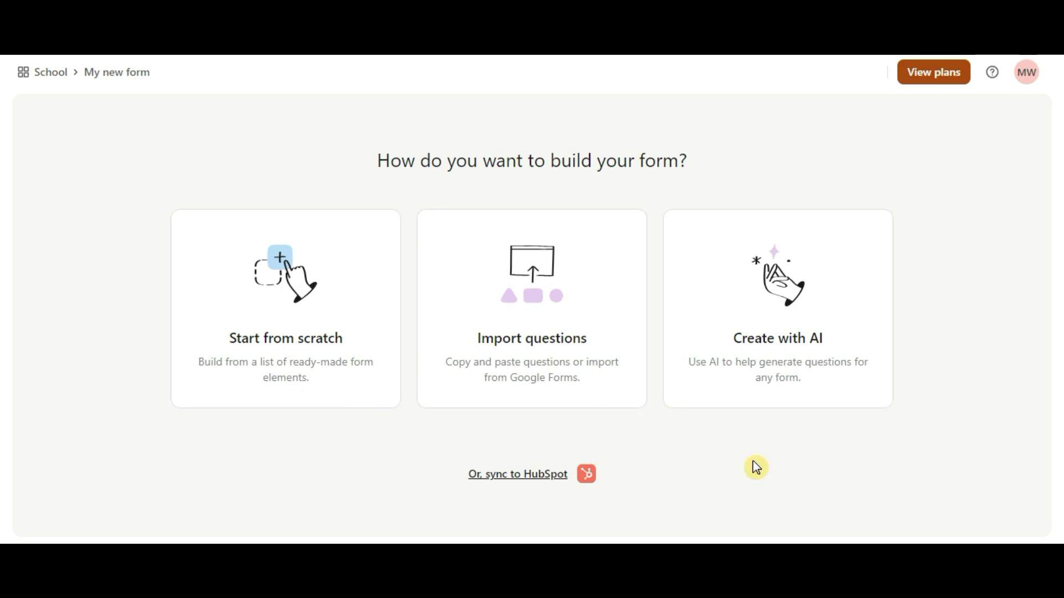
# Start the form from scratch and browse the Add form elements catalogue
pyautogui.click(338, 282)
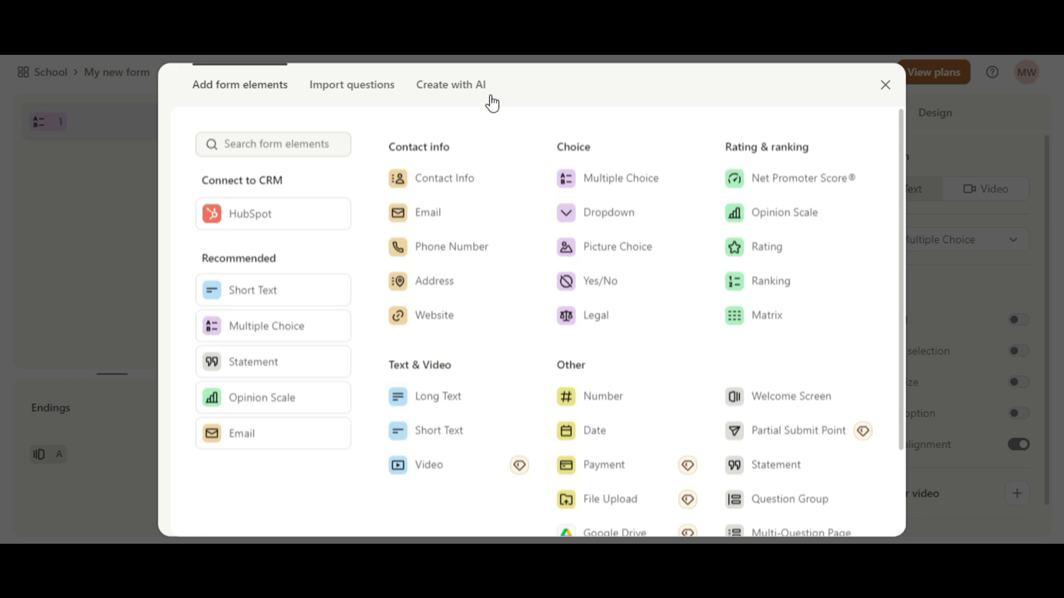
pyautogui.click(544, 121)
pyautogui.click(885, 335)
pyautogui.scroll(-2, 884, 336)
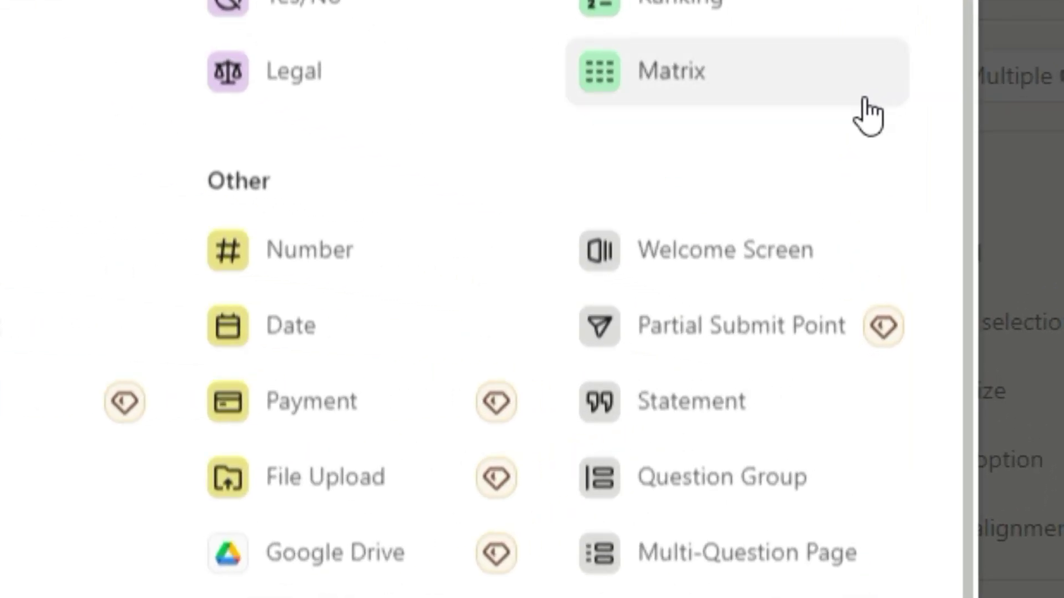
pyautogui.scroll(2, 911, 534)
pyautogui.click(718, 328)
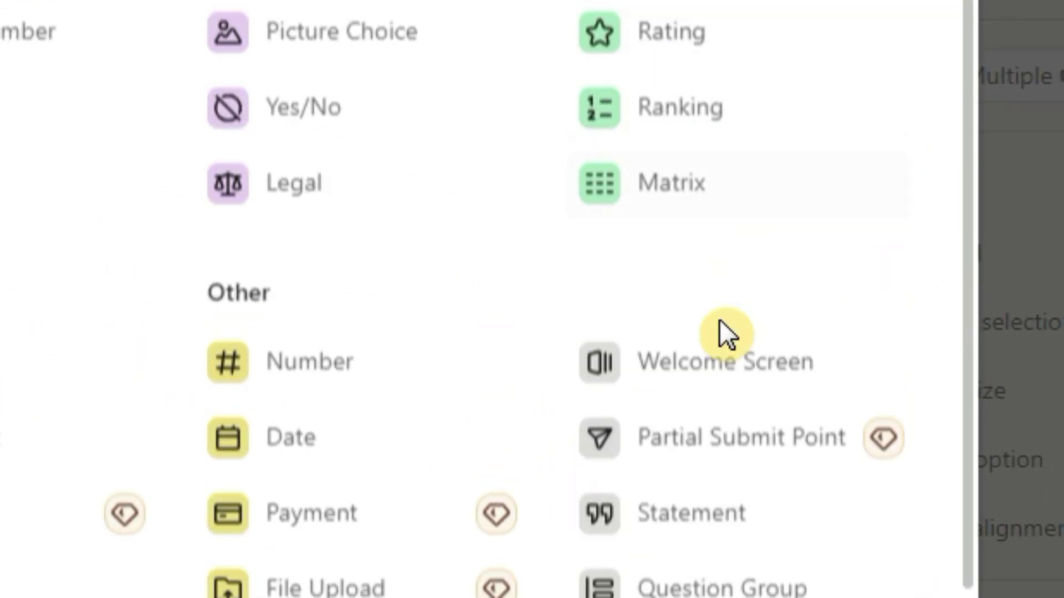
# Add a Welcome Screen titled 'Welcome to this Short Verb Tense Quiz!' with description 'Take it easy'
pyautogui.click(773, 370)
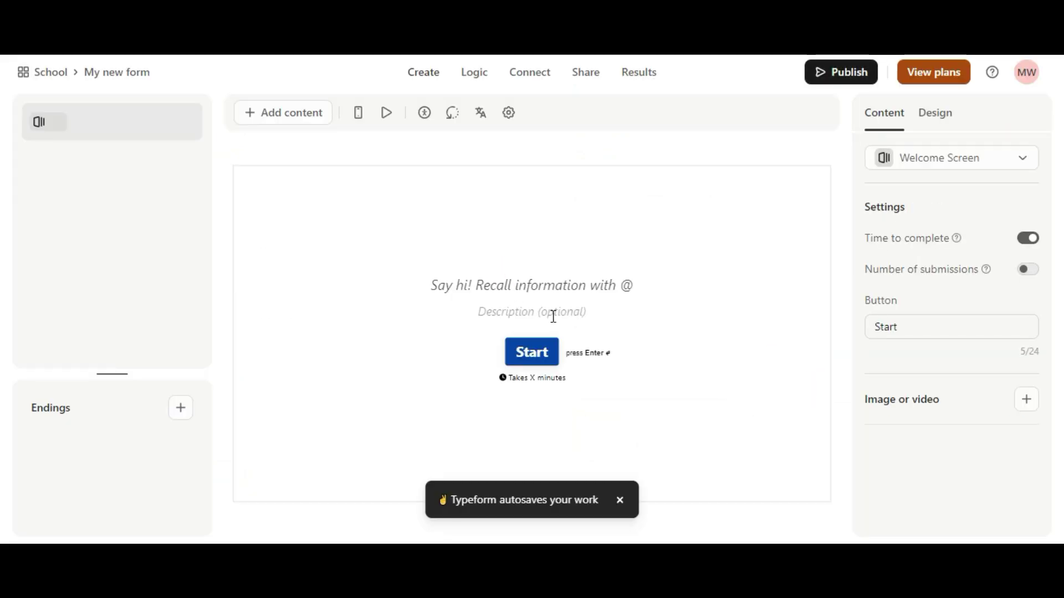
pyautogui.click(563, 285)
pyautogui.write('Welcome to')
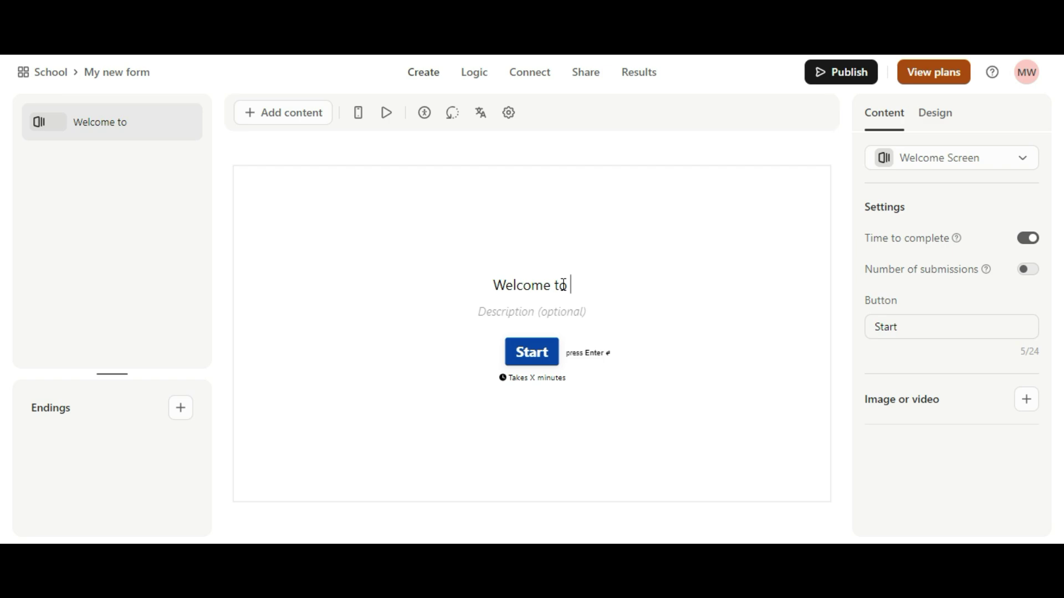
pyautogui.write(' this Short Verb Tense ')
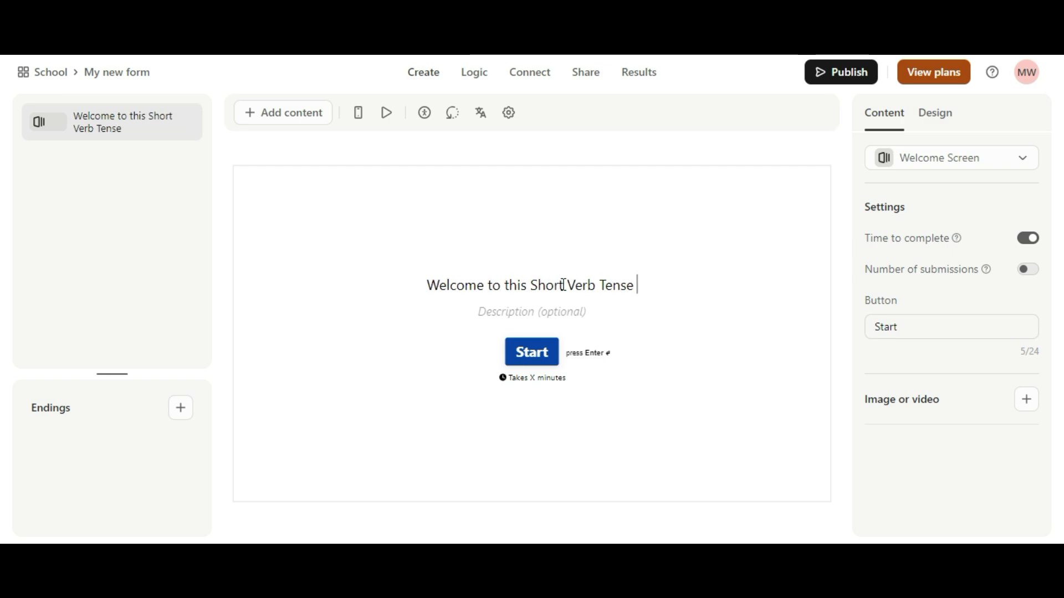
pyautogui.write('Quiz!')
pyautogui.click(574, 310)
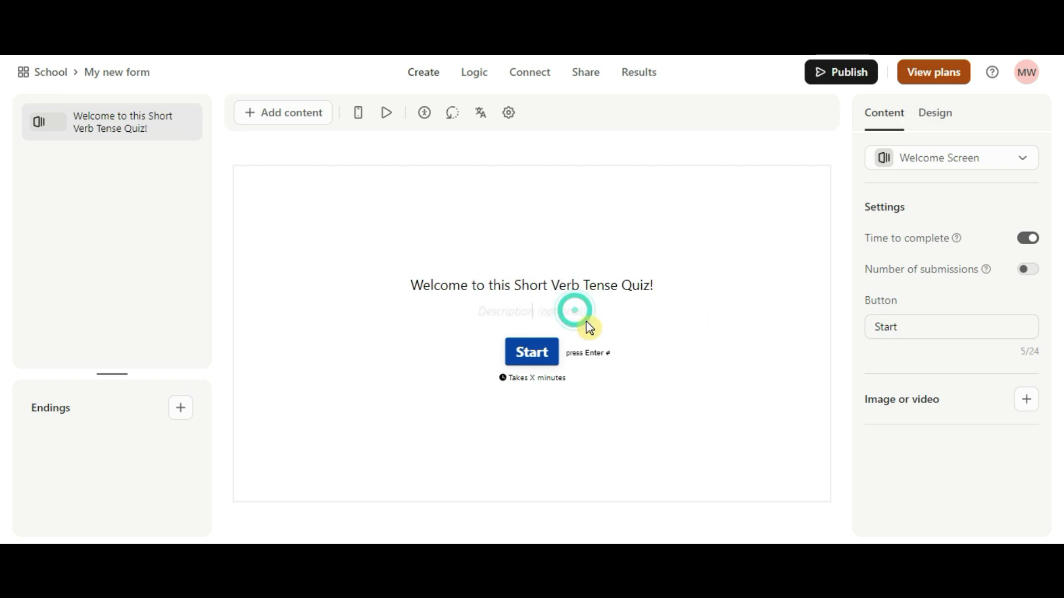
pyautogui.write('Take it easy! Good luc')
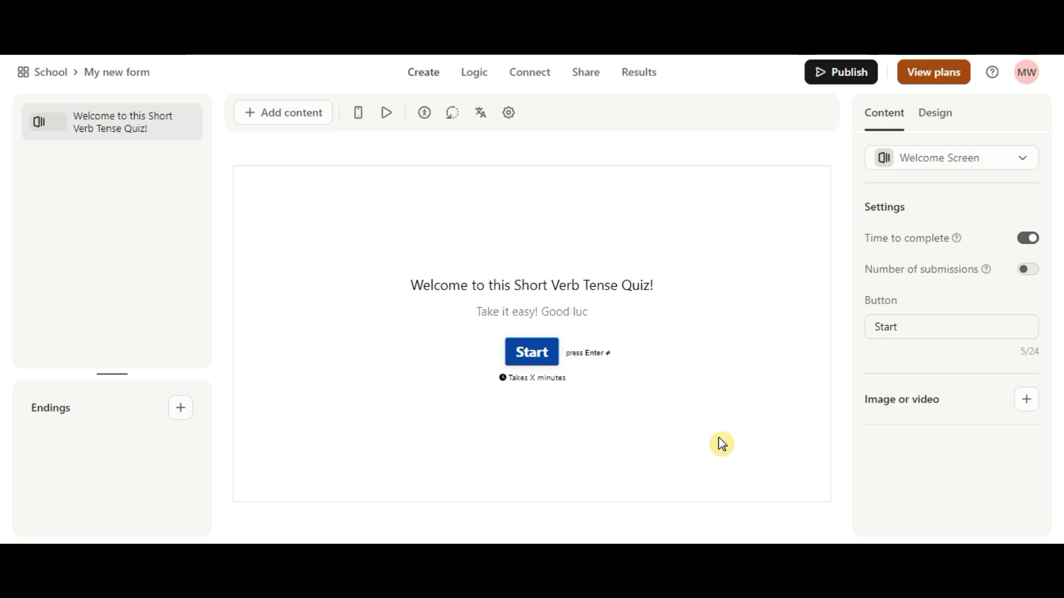
pyautogui.write('k!')
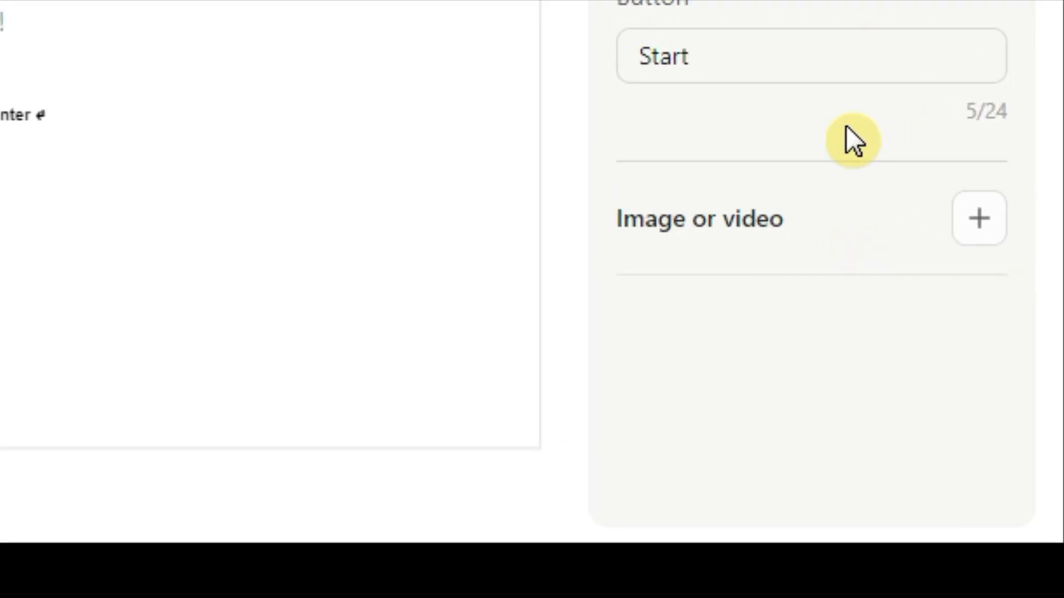
# Add the folder icon from the Icon gallery to the welcome screen
pyautogui.click(981, 222)
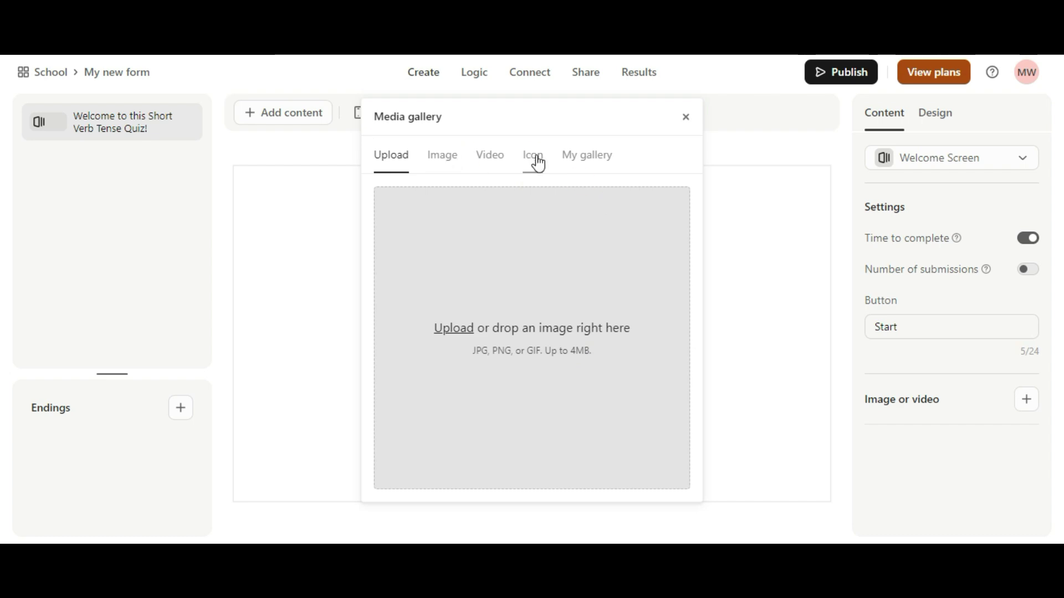
pyautogui.click(536, 157)
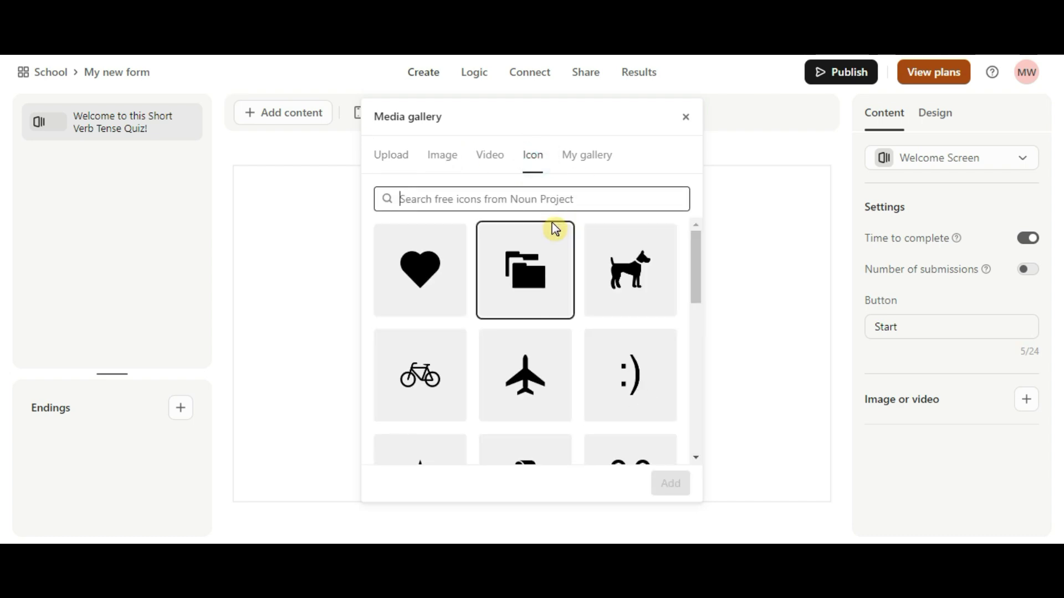
pyautogui.click(521, 294)
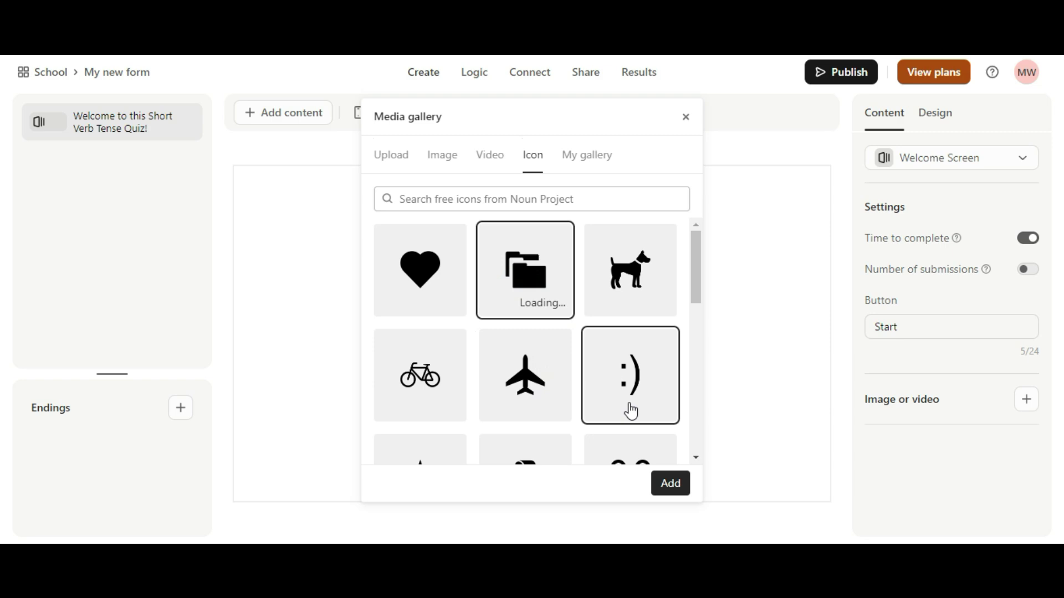
pyautogui.click(674, 491)
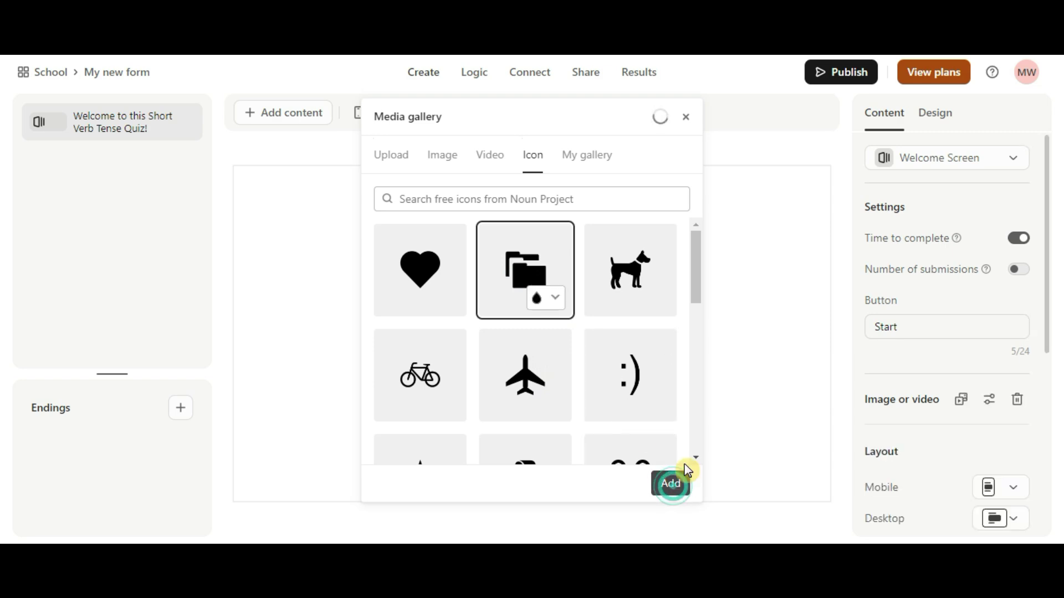
pyautogui.click(685, 116)
pyautogui.moveTo(674, 331)
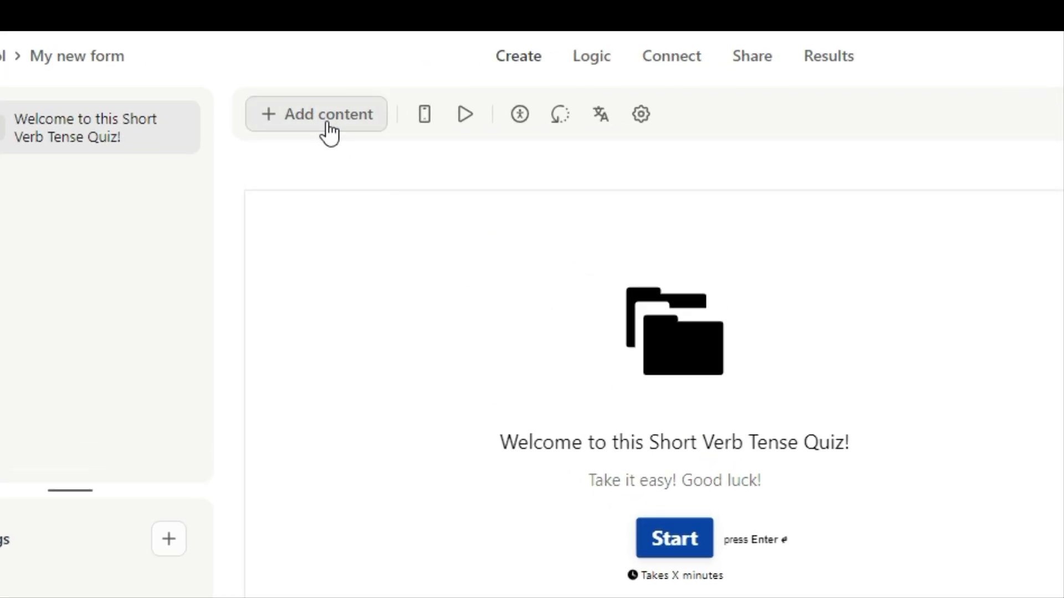
# Add a blank Multiple Choice question after the welcome screen
pyautogui.click(297, 112)
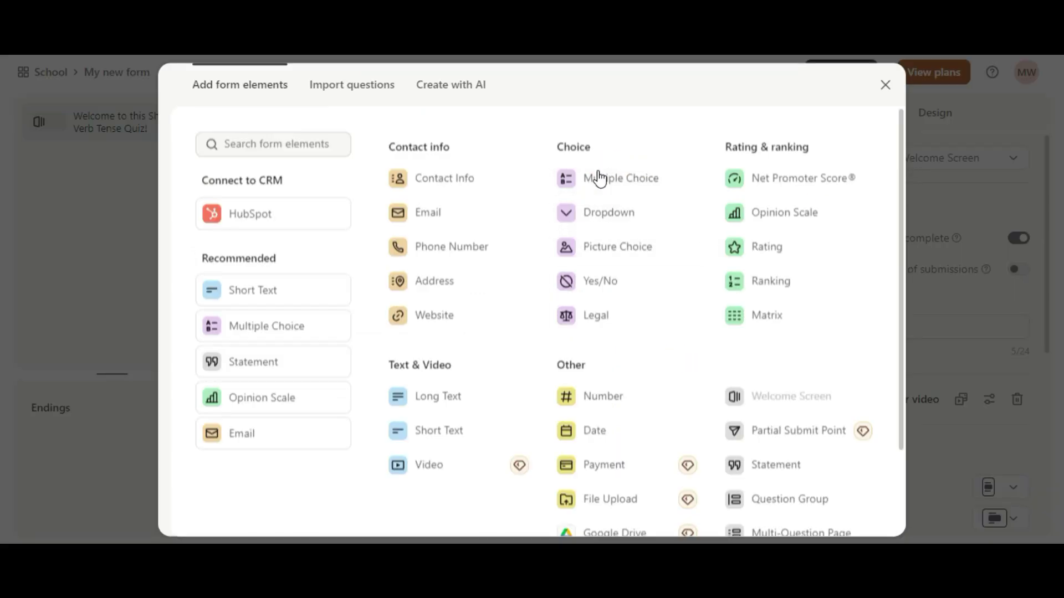
pyautogui.click(658, 185)
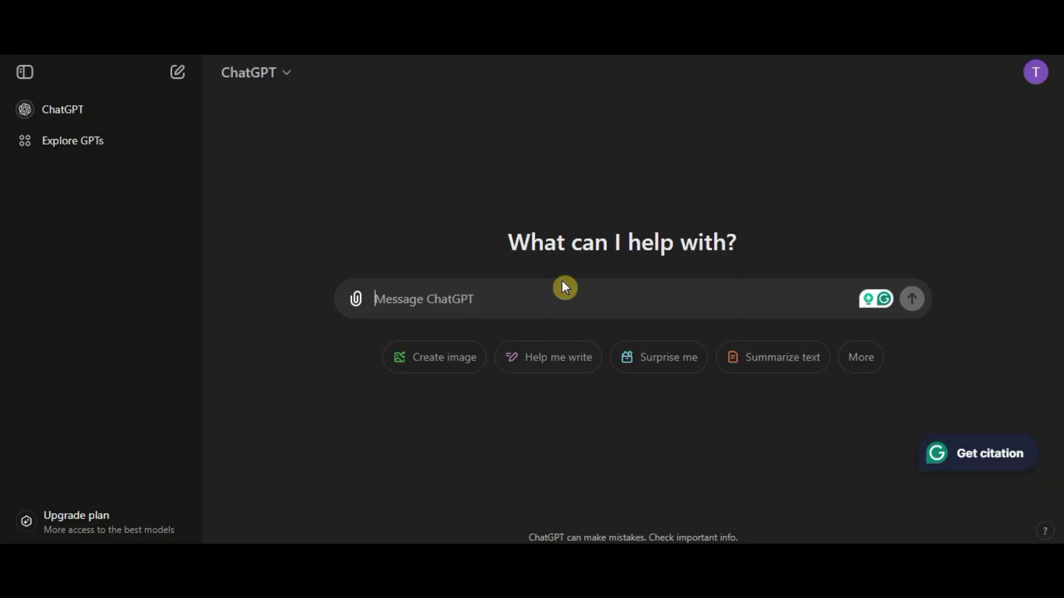
# Ask ChatGPT for a short 10-question multiple-choice verb tense quiz and review the output
pyautogui.write('Creta')
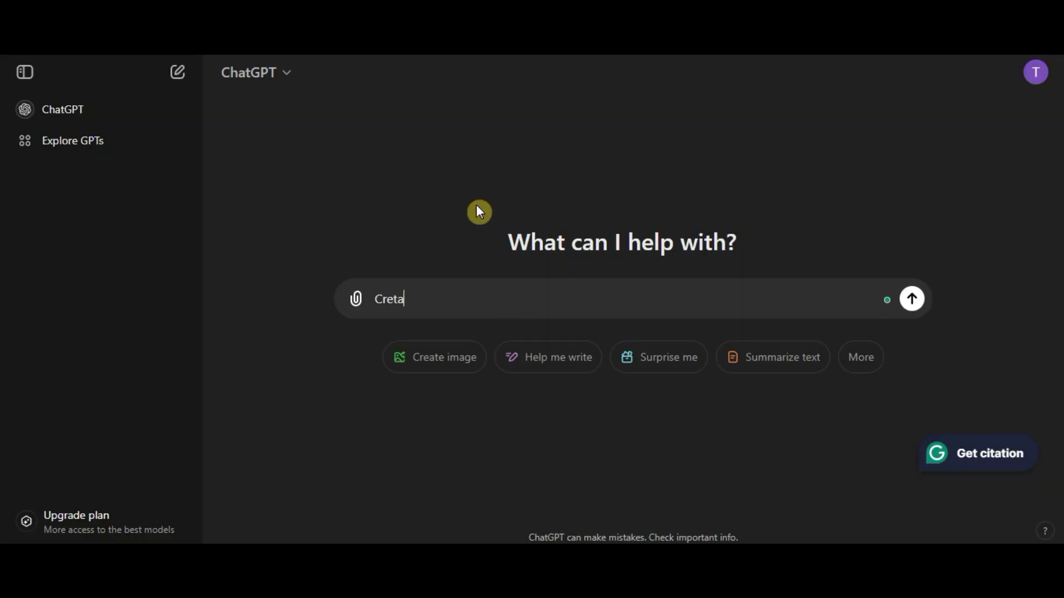
pyautogui.press('BackSpace')
pyautogui.press('BackSpace')
pyautogui.write('ate me a')
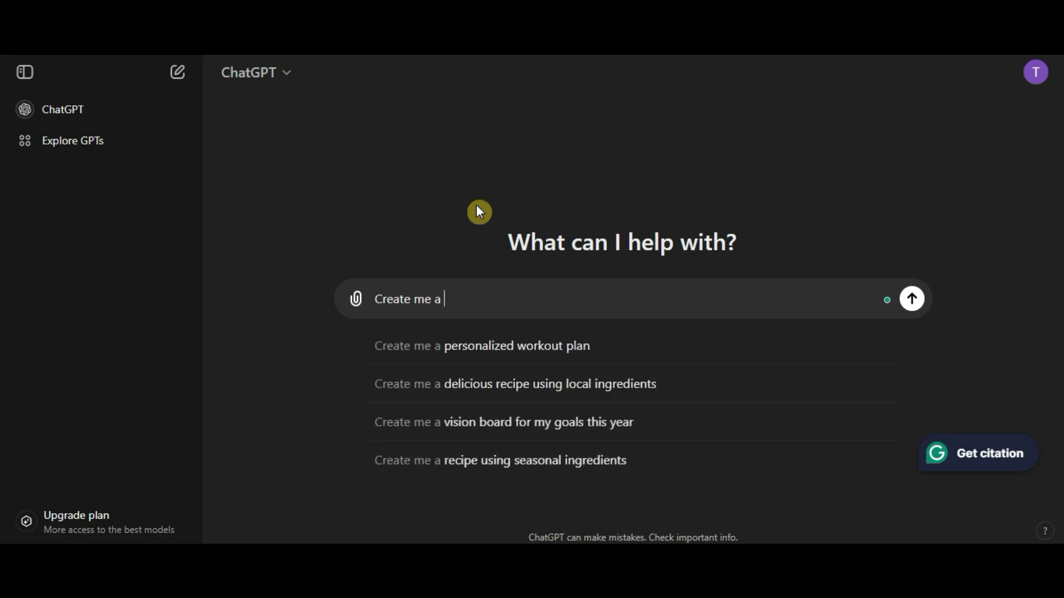
pyautogui.write(' mul')
pyautogui.press('BackSpace')
pyautogui.press('BackSpace')
pyautogui.press('BackSpace')
pyautogui.write('short')
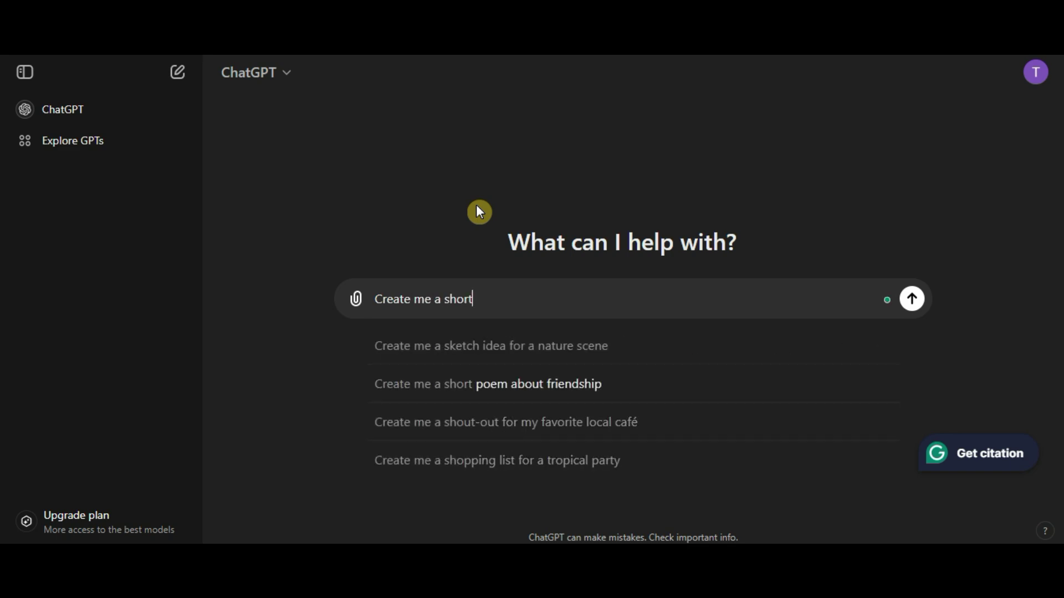
pyautogui.write(' multipo')
pyautogui.press('BackSpace')
pyautogui.write('le')
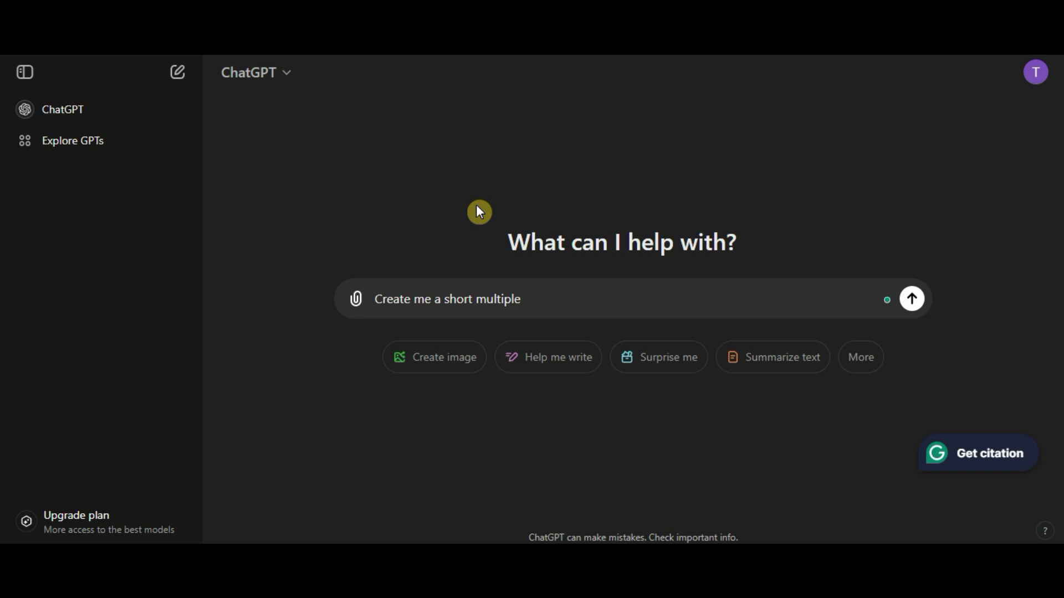
pyautogui.write(' quiz about verb tenses with 10 questions')
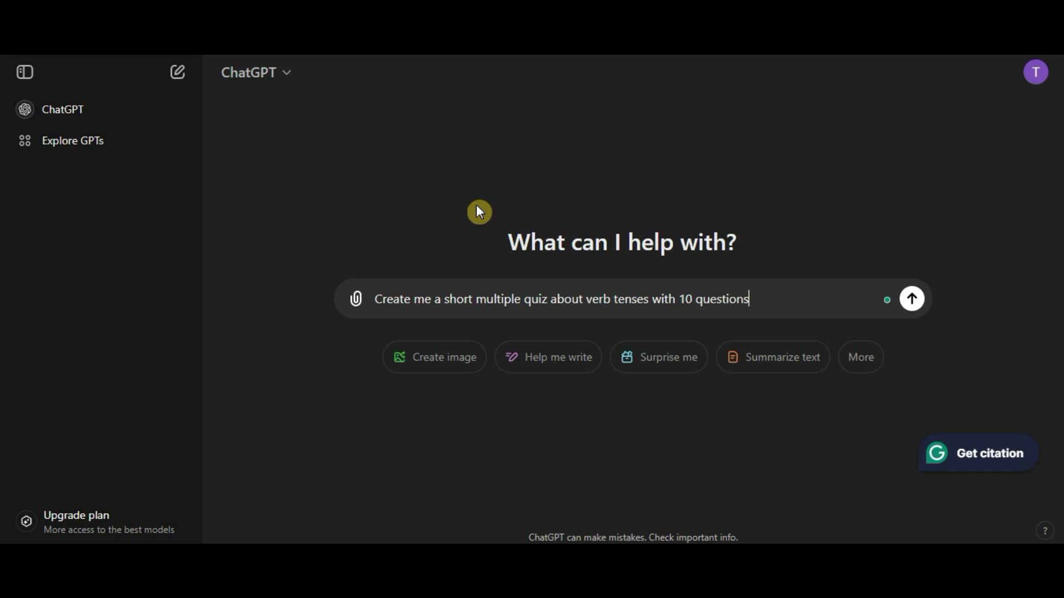
pyautogui.press('Return')
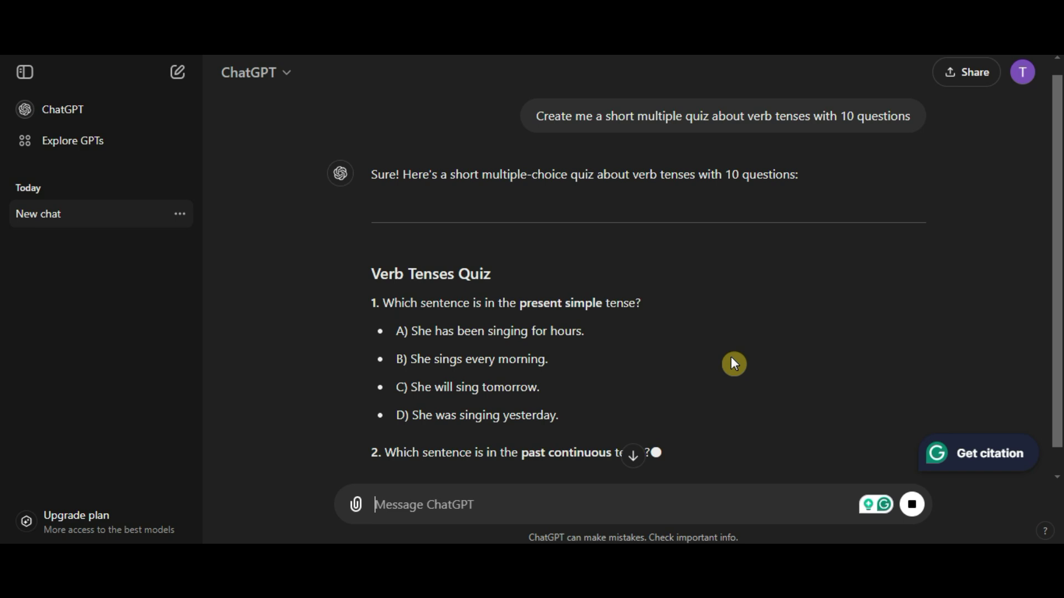
pyautogui.scroll(-2, 730, 352)
pyautogui.scroll(-4, 733, 337)
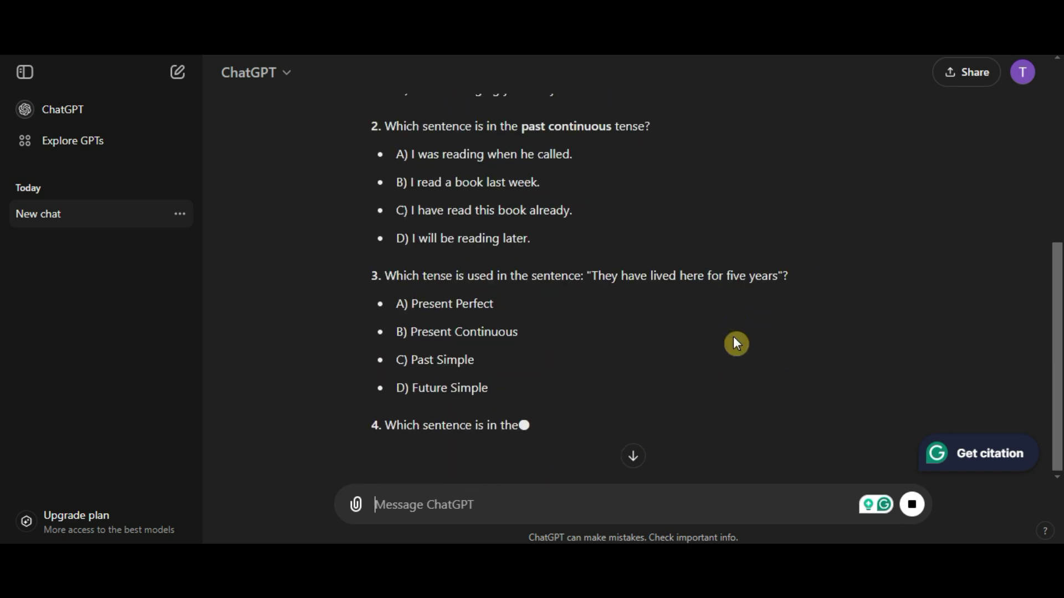
pyautogui.scroll(6, 731, 341)
pyautogui.scroll(1, 684, 308)
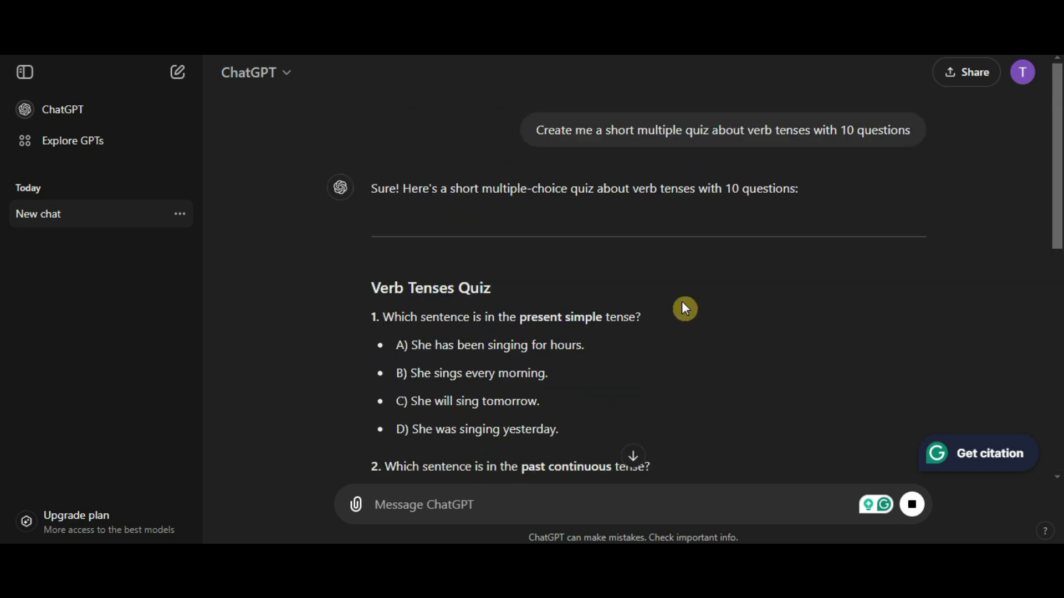
# Paste 'Which sentence is in the present simple tense?' as question 1's title and its first answer as choice A
pyautogui.moveTo(384, 313); pyautogui.dragTo(652, 326)
pyautogui.hotkey('ctrl', 'c')
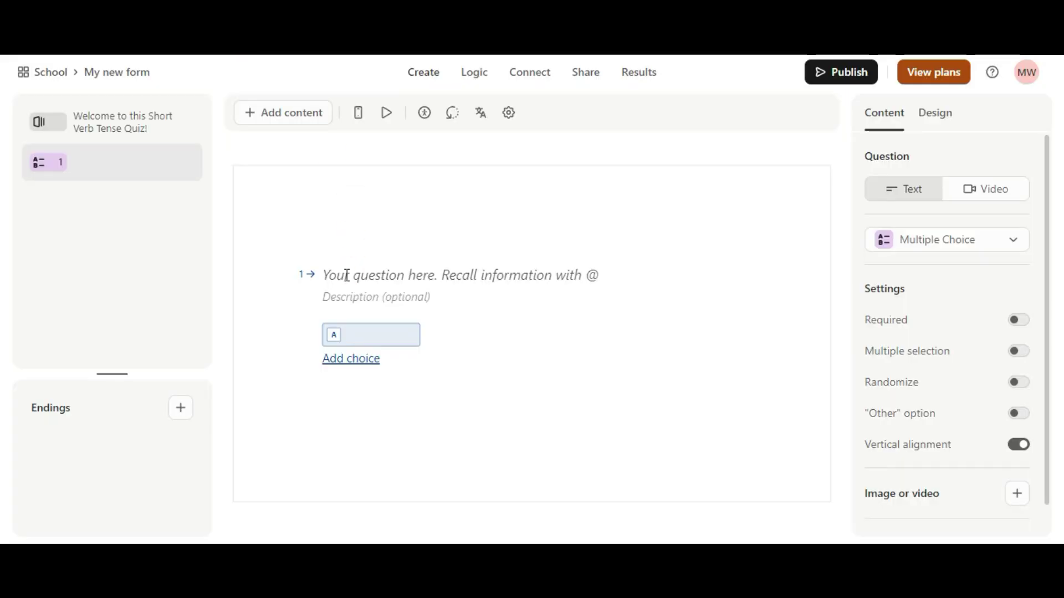
pyautogui.click(344, 273)
pyautogui.hotkey('ctrl', 'v')
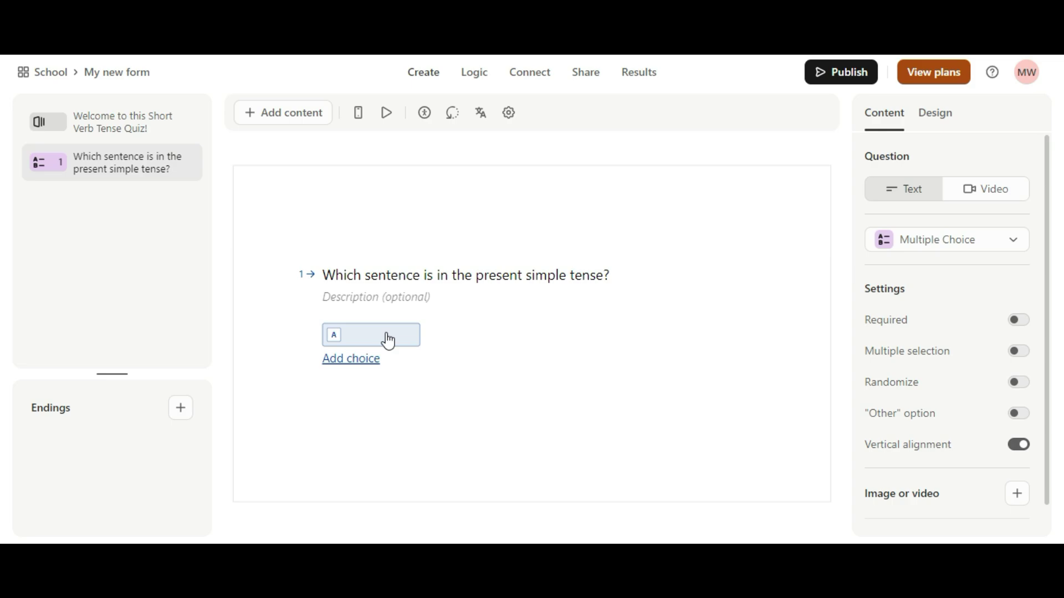
pyautogui.click(388, 341)
pyautogui.hotkey('alt', 'Tab')
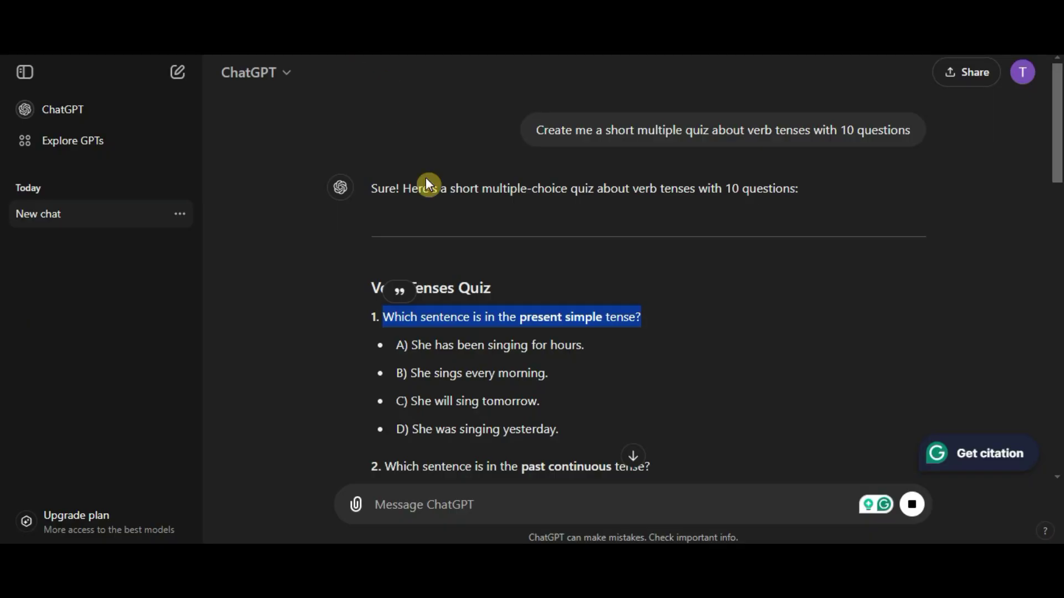
pyautogui.moveTo(412, 345); pyautogui.dragTo(586, 347)
pyautogui.hotkey('ctrl', 'c')
pyautogui.hotkey('alt', 'Tab')
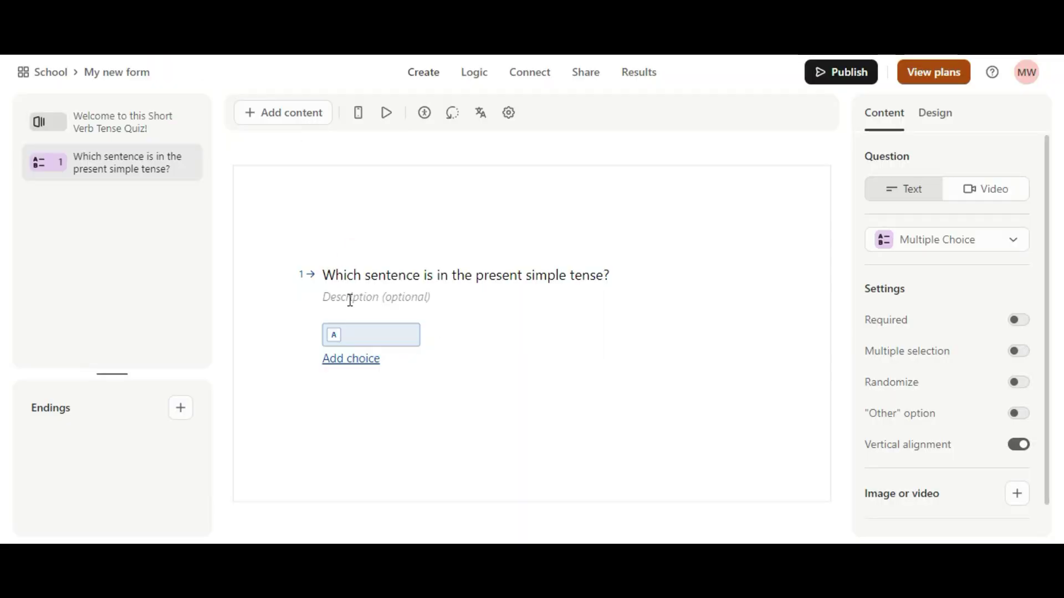
pyautogui.hotkey('ctrl', 'v')
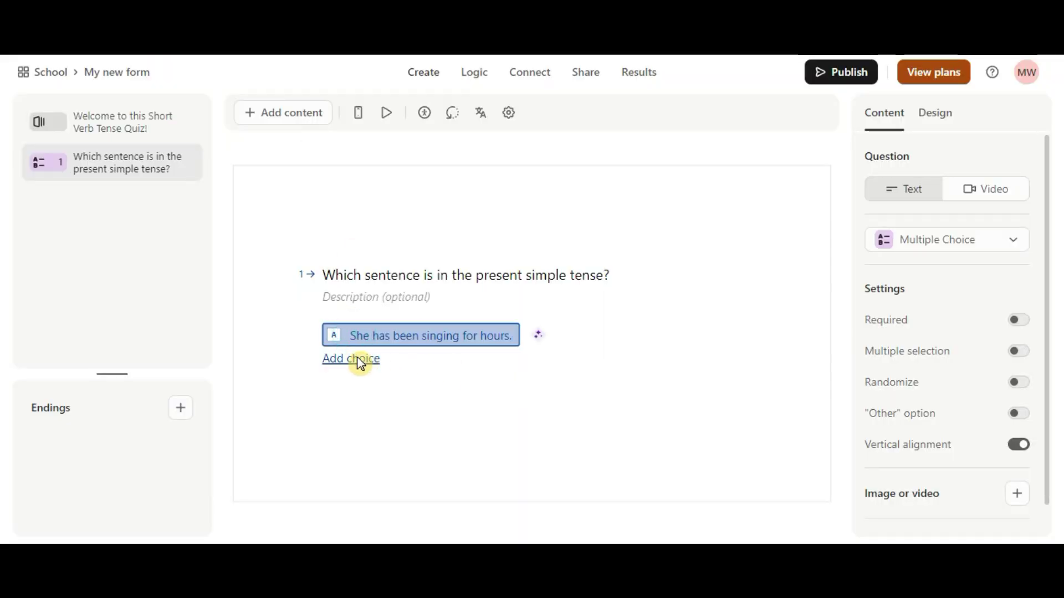
# Add choices B, C and D by pasting the remaining three answer sentences from ChatGPT
pyautogui.click(357, 362)
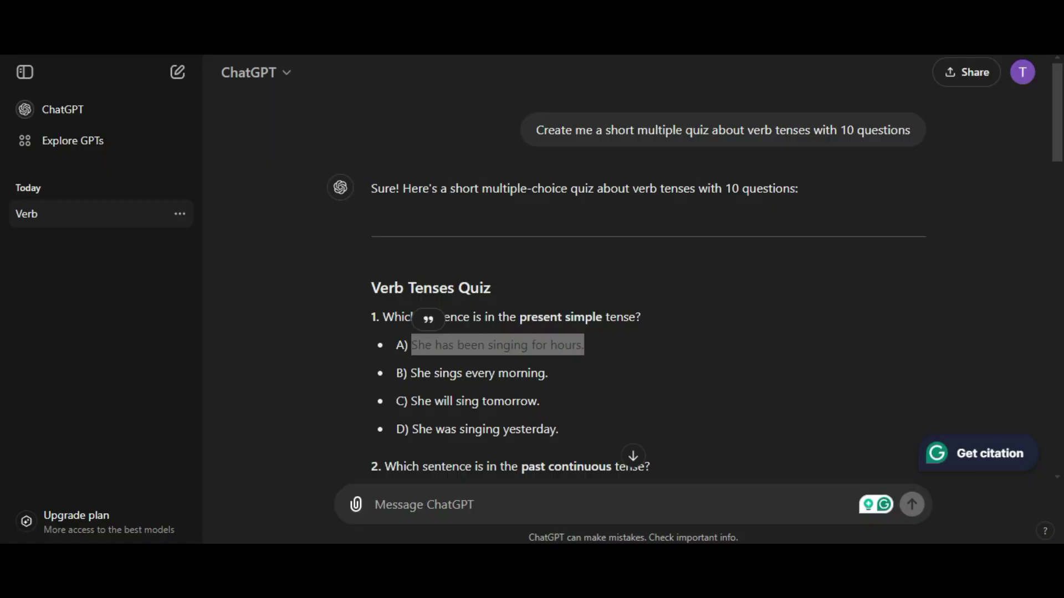
pyautogui.hotkey('alt', 'Tab')
pyautogui.scroll(-2, 413, 295)
pyautogui.moveTo(413, 296); pyautogui.dragTo(548, 297)
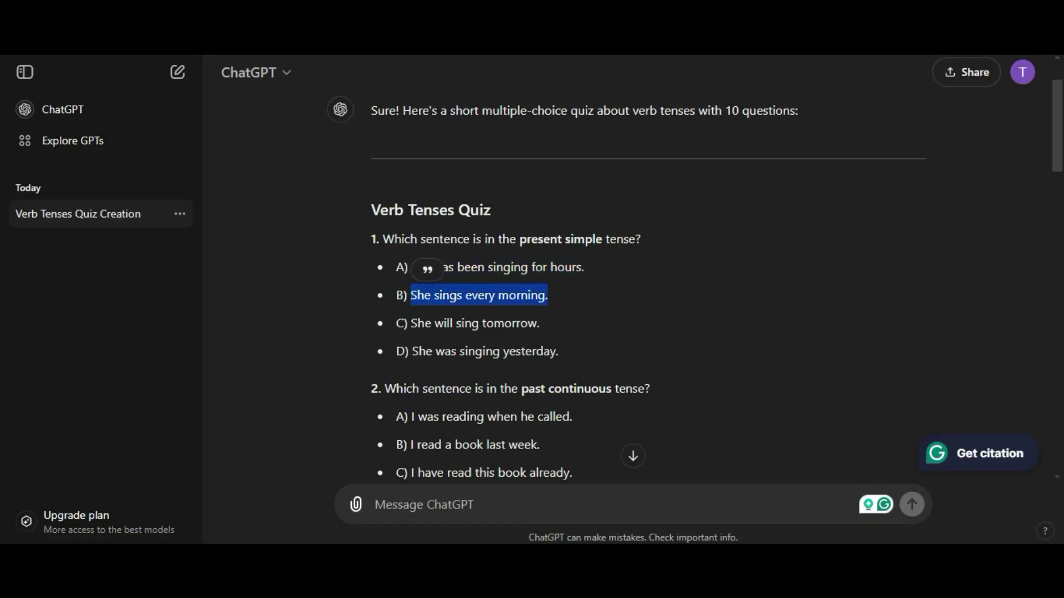
pyautogui.hotkey('ctrl', 'c')
pyautogui.hotkey('alt', 'Tab')
pyautogui.hotkey('ctrl', 'v')
pyautogui.click(364, 382)
pyautogui.hotkey('alt', 'Tab')
pyautogui.moveTo(411, 320); pyautogui.dragTo(543, 320)
pyautogui.hotkey('ctrl', 'c')
pyautogui.hotkey('alt', 'Tab')
pyautogui.hotkey('ctrl', 'v')
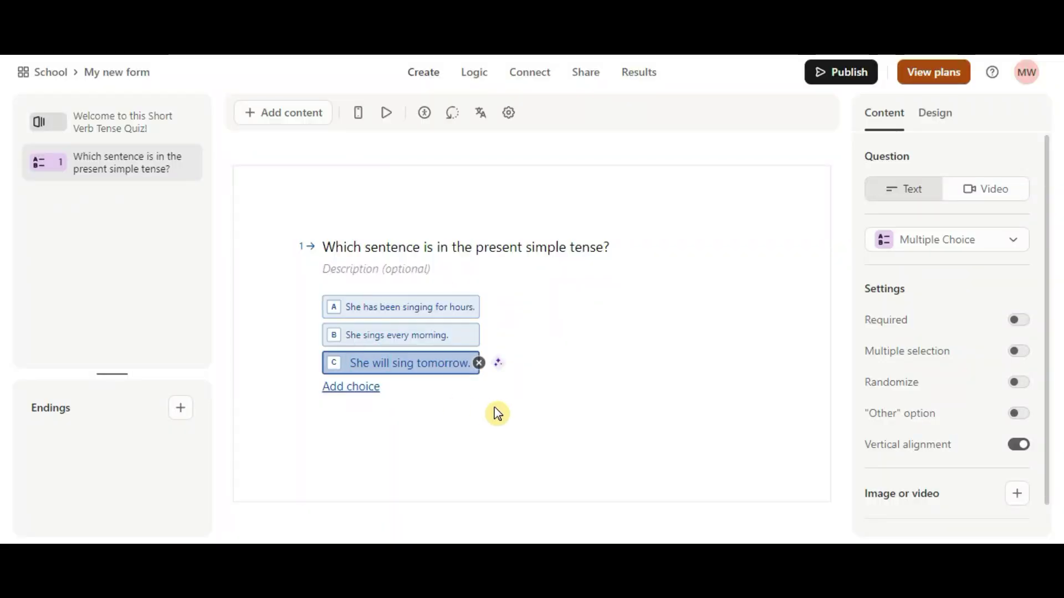
pyautogui.click(351, 387)
pyautogui.hotkey('alt', 'Tab')
pyautogui.moveTo(413, 351); pyautogui.dragTo(573, 351)
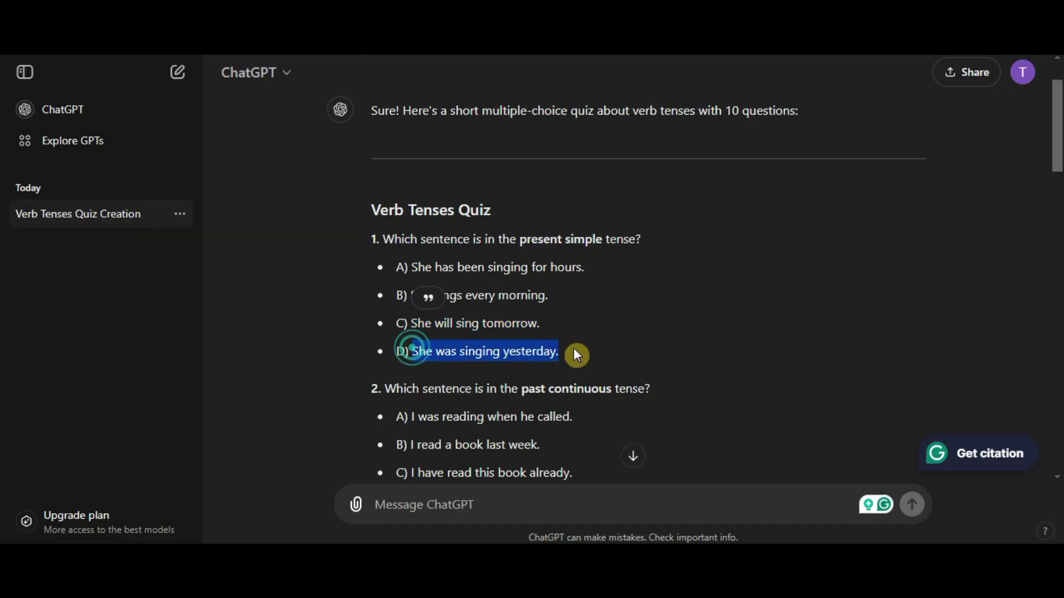
pyautogui.hotkey('ctrl', 'c')
pyautogui.hotkey('alt', 'Tab')
pyautogui.hotkey('ctrl', 'v')
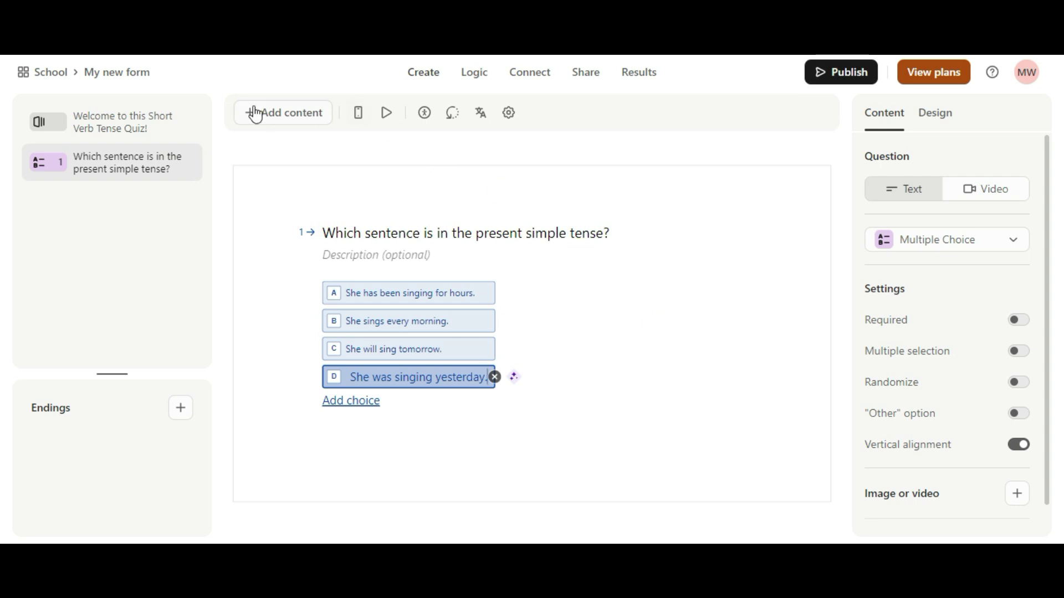
# Add a second Multiple Choice question and paste question 2's wording and first answer from ChatGPT
pyautogui.click(287, 116)
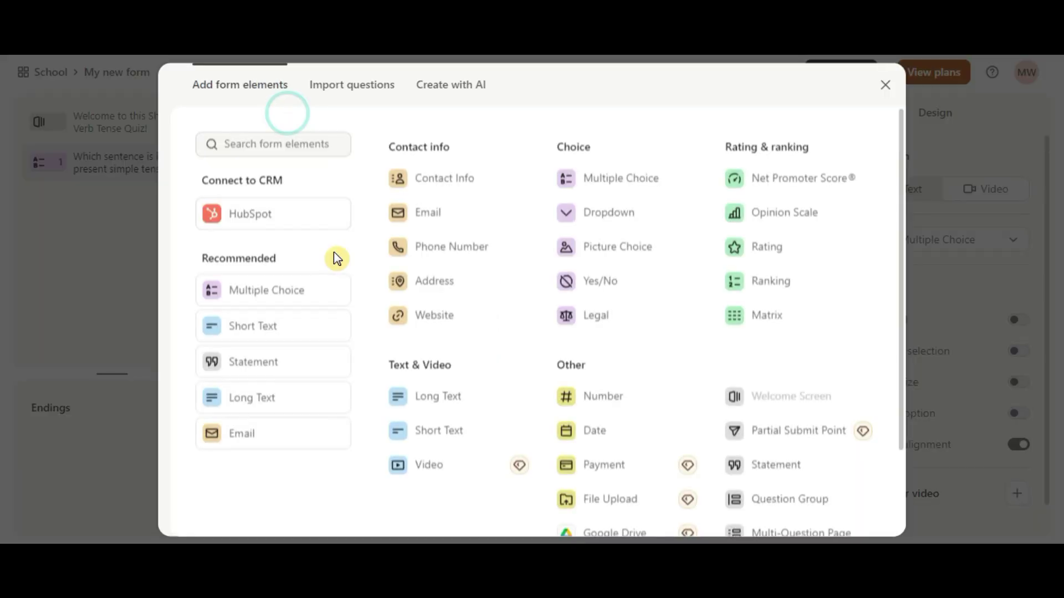
pyautogui.click(656, 182)
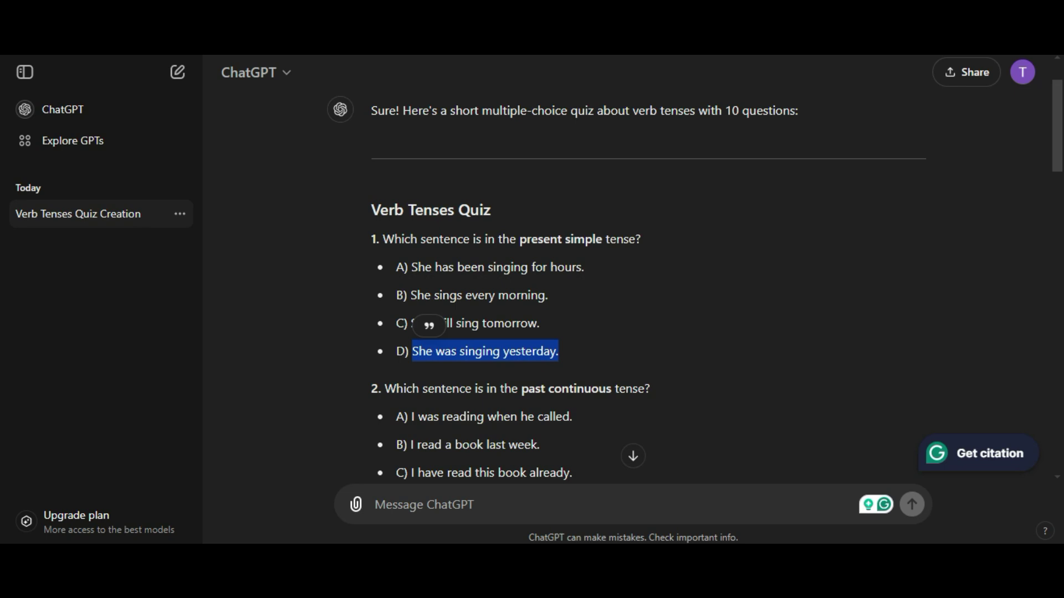
pyautogui.scroll(-3, 668, 255)
pyautogui.moveTo(386, 233); pyautogui.dragTo(649, 233)
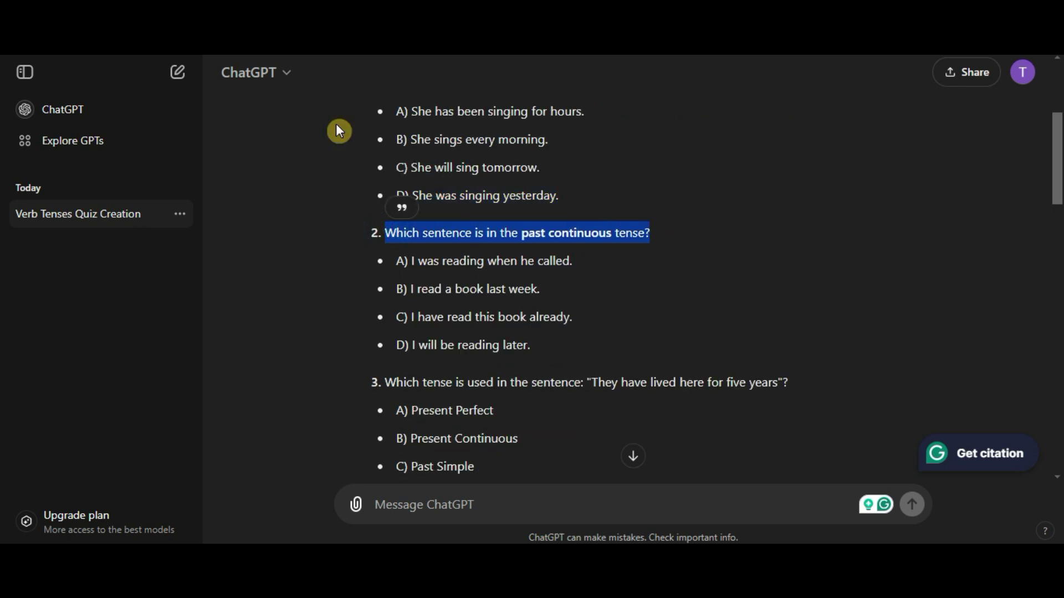
pyautogui.hotkey('alt', 'Tab')
pyautogui.hotkey('ctrl', 'v')
pyautogui.click(383, 334)
pyautogui.hotkey('alt', 'Tab')
pyautogui.moveTo(396, 260); pyautogui.dragTo(573, 260)
pyautogui.hotkey('alt', 'Tab')
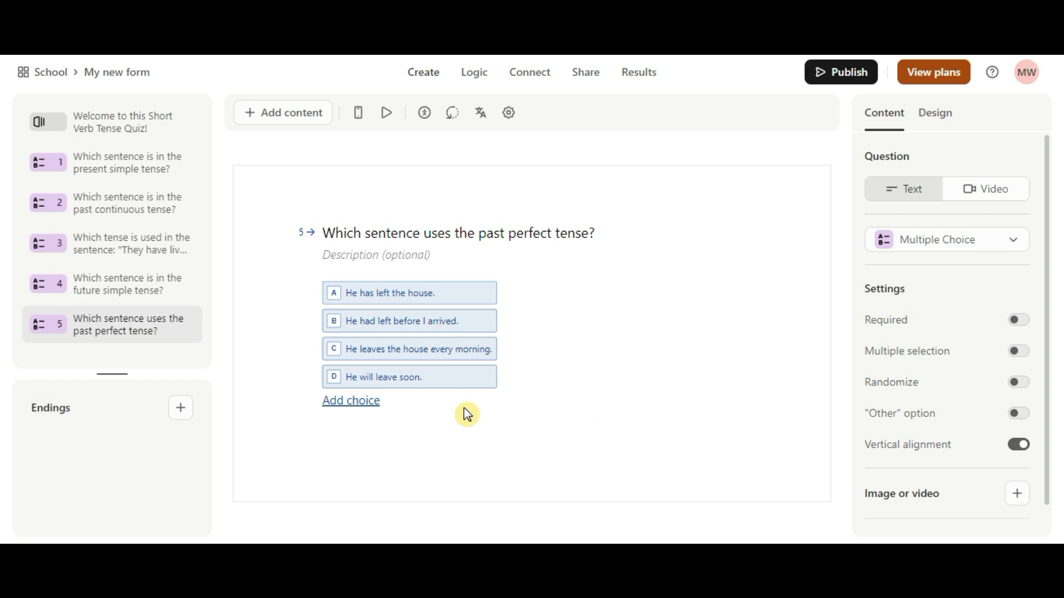
# Add an End Screen under Endings headed 'It's done! Thank you for your responses!'
pyautogui.click(181, 407)
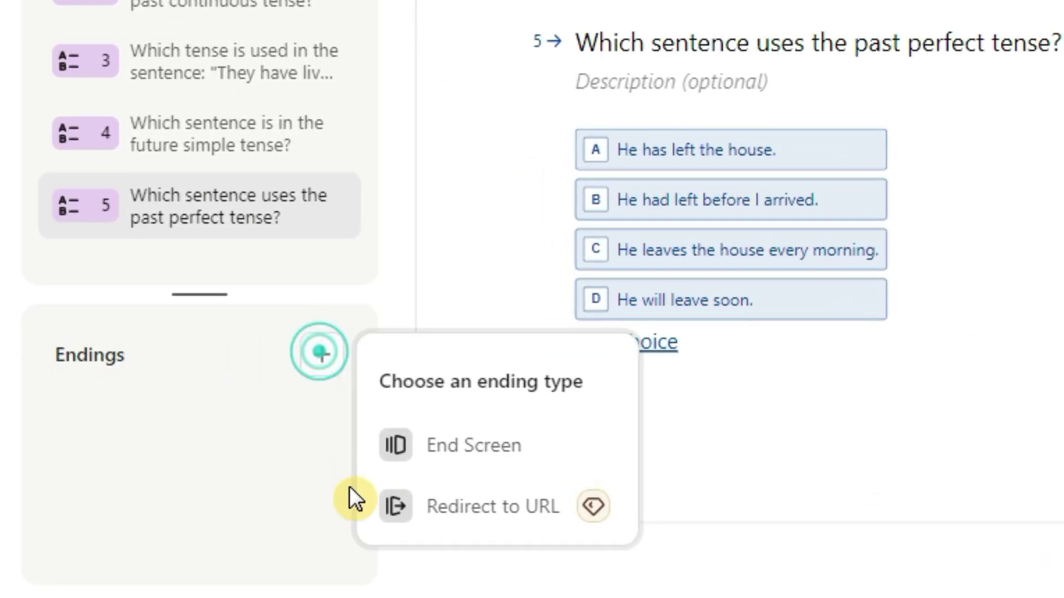
pyautogui.click(532, 446)
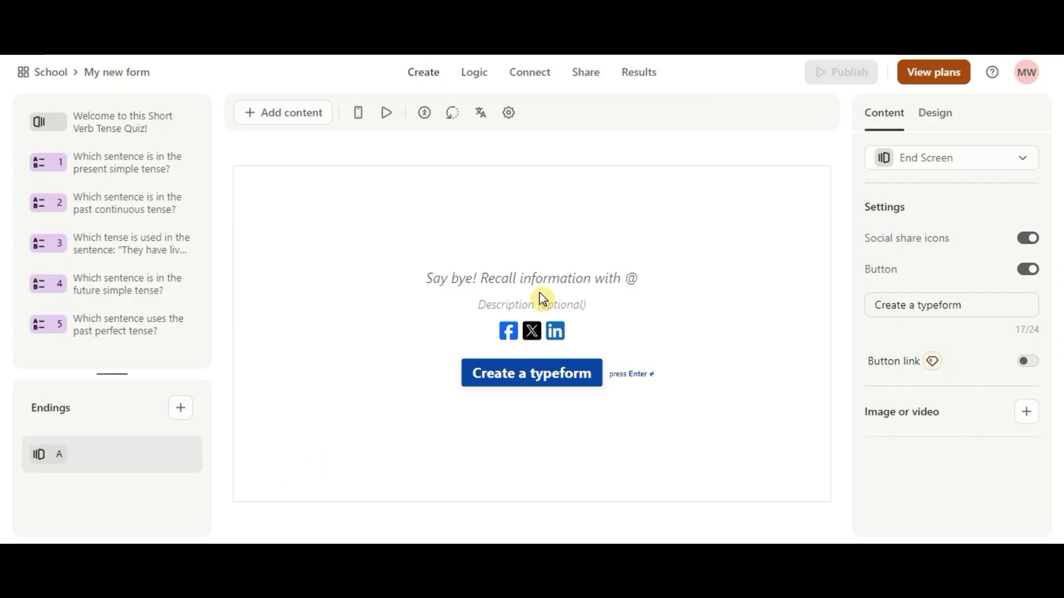
pyautogui.write('It')
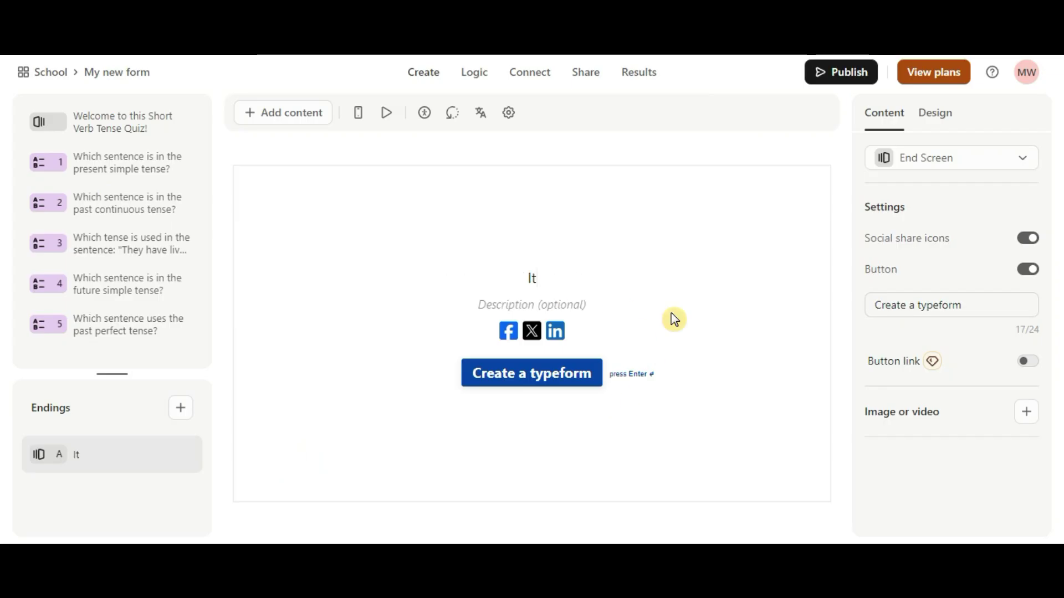
pyautogui.write("'s done!")
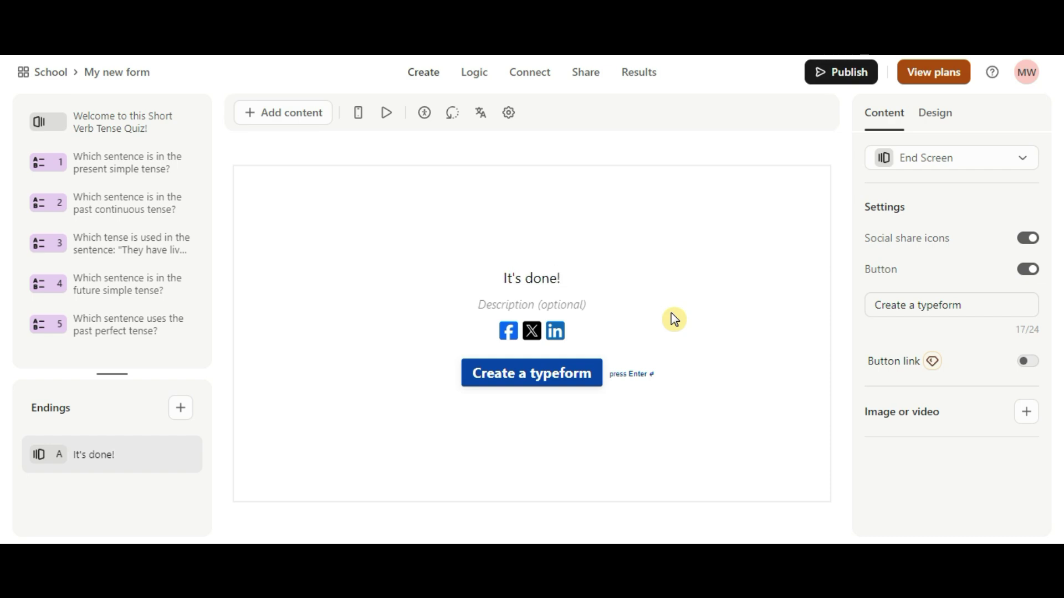
pyautogui.write(' Thank you for')
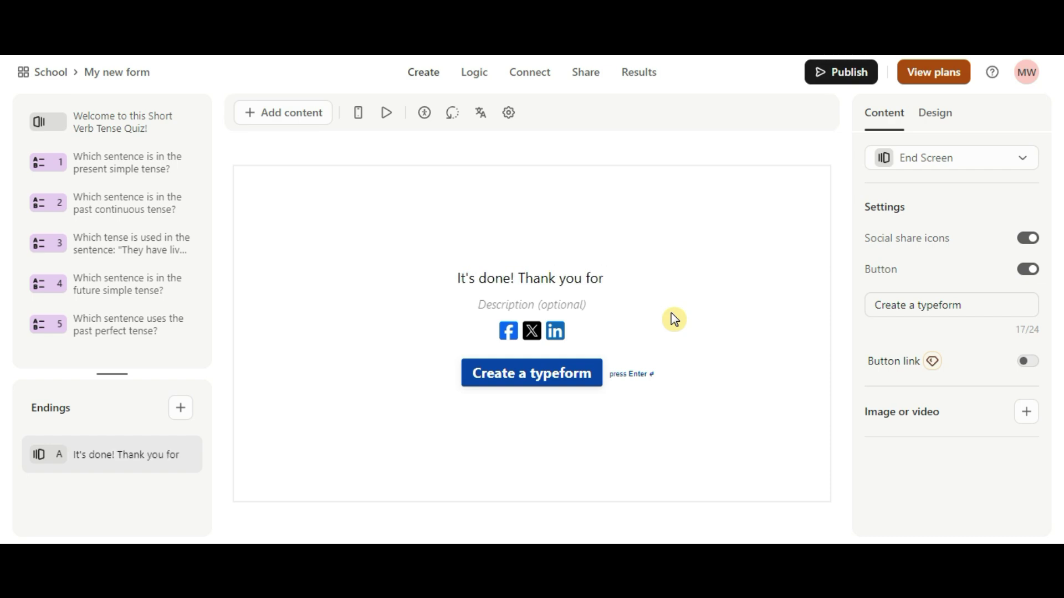
pyautogui.write(' your respon')
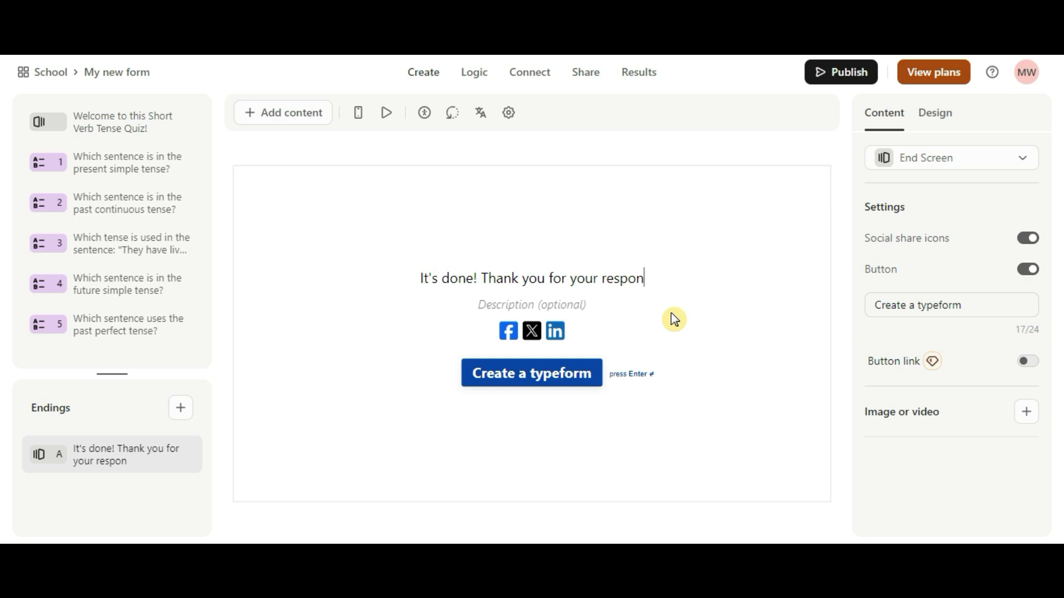
pyautogui.write('ses!')
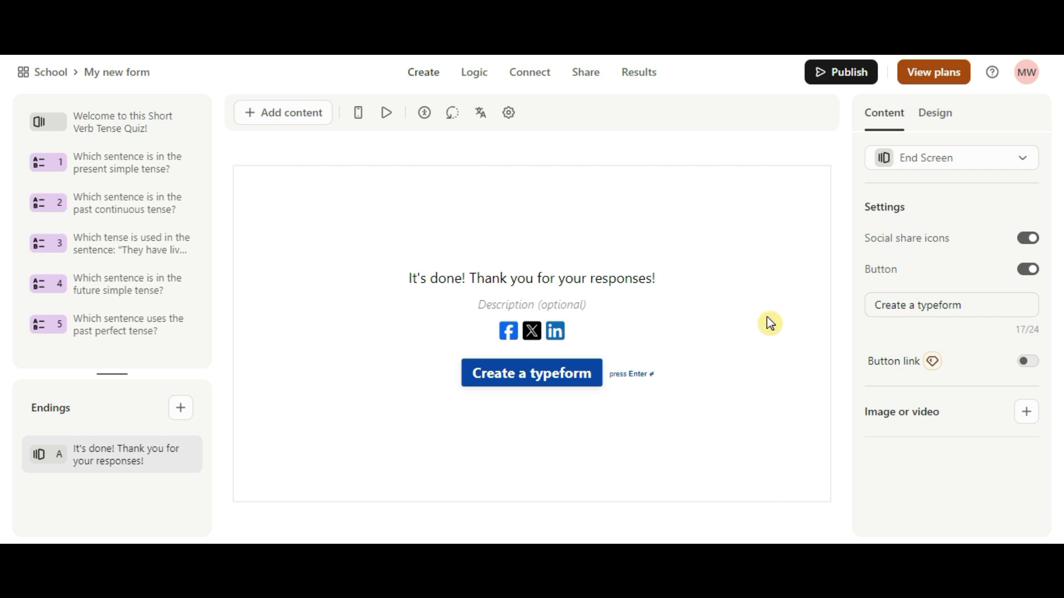
# Start a new custom theme in the Design panel with question 1 shown on the canvas
pyautogui.click(947, 120)
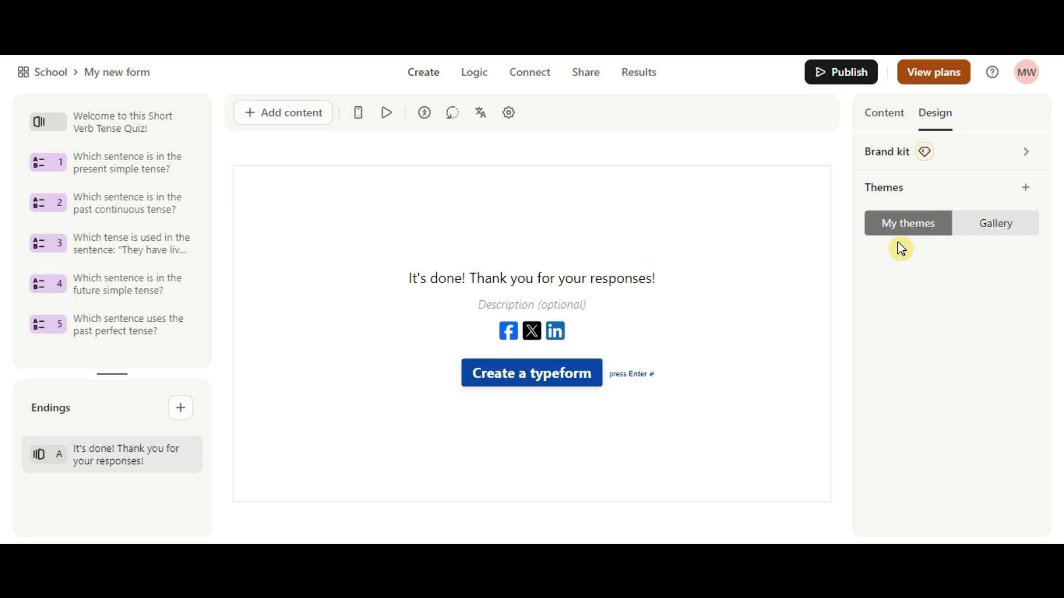
pyautogui.click(1026, 191)
pyautogui.click(963, 200)
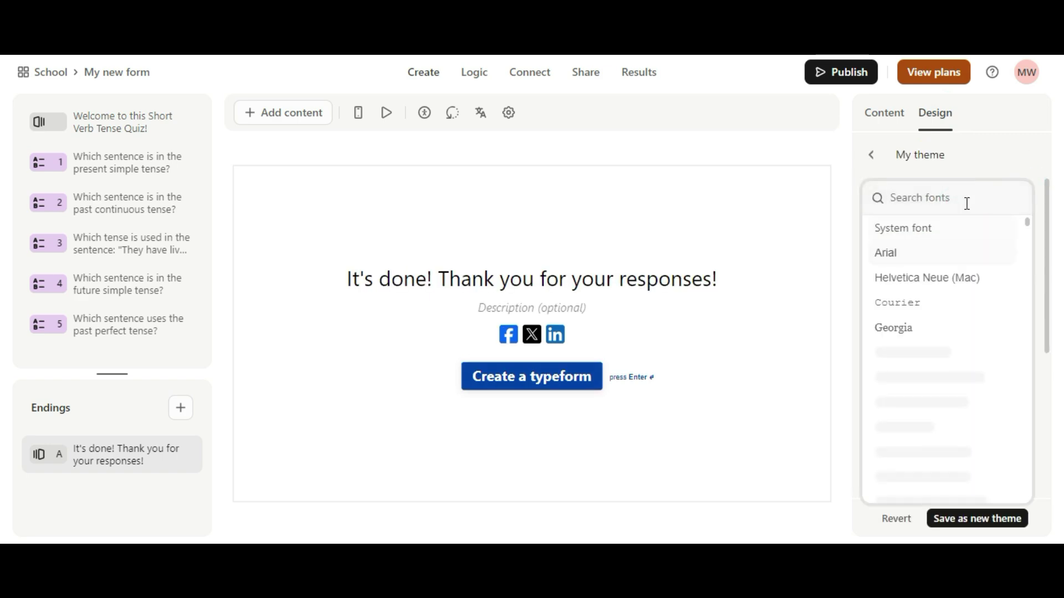
pyautogui.scroll(-3, 971, 309)
pyautogui.scroll(3, 971, 308)
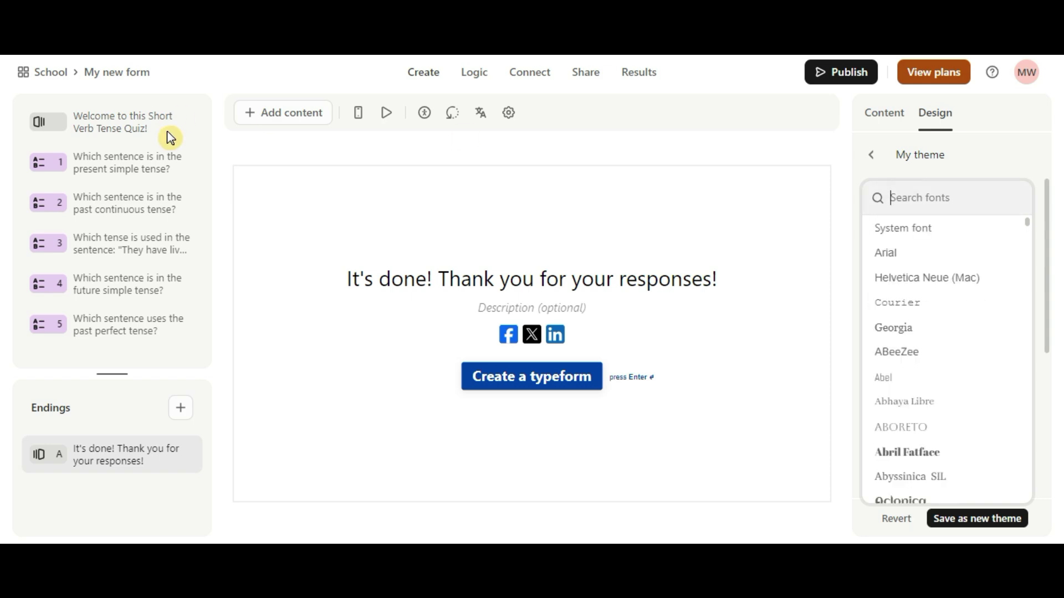
pyautogui.click(109, 173)
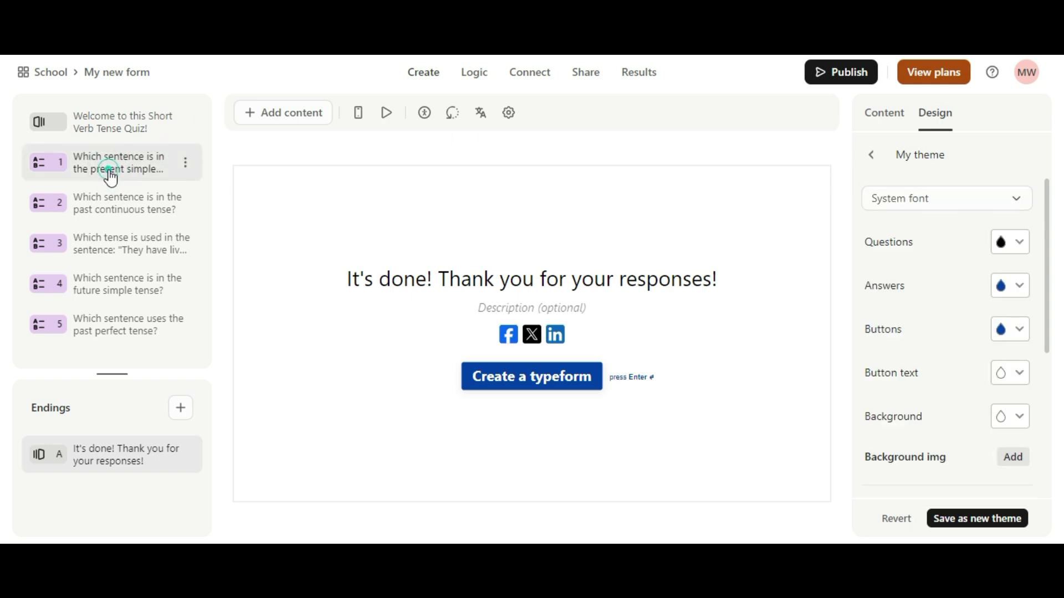
pyautogui.click(109, 173)
# Try the Acme and Adamina fonts on the quiz
pyautogui.click(916, 207)
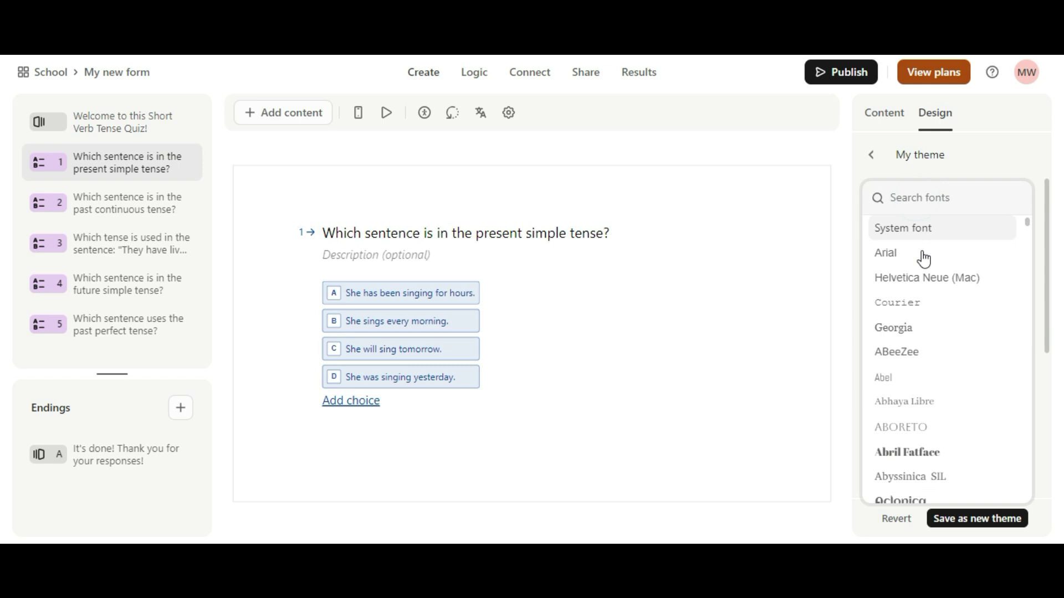
pyautogui.scroll(-2, 923, 288)
pyautogui.scroll(-1, 912, 382)
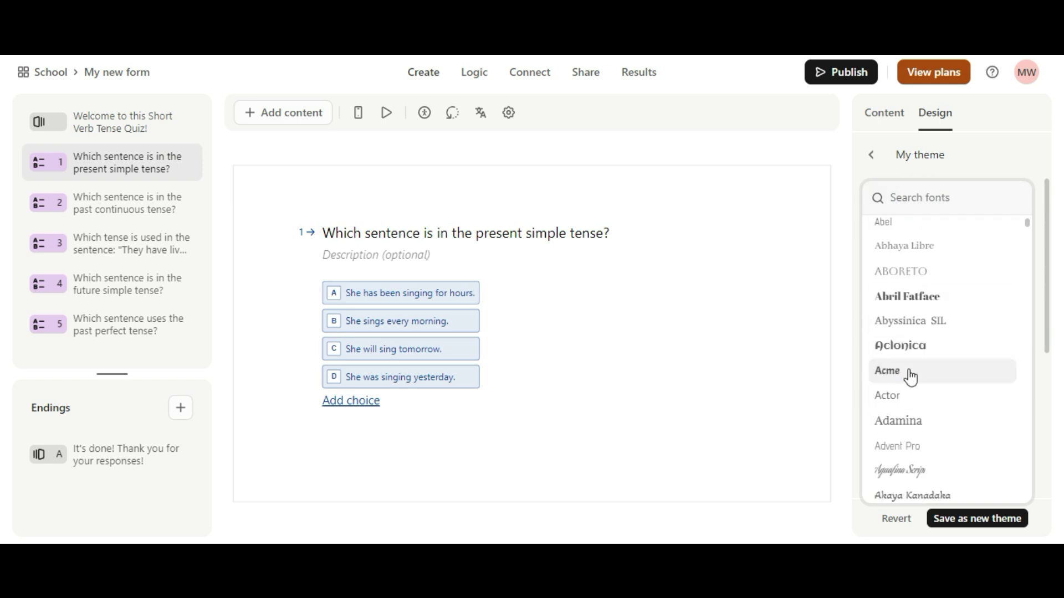
pyautogui.click(911, 376)
pyautogui.click(910, 203)
pyautogui.scroll(-1, 937, 360)
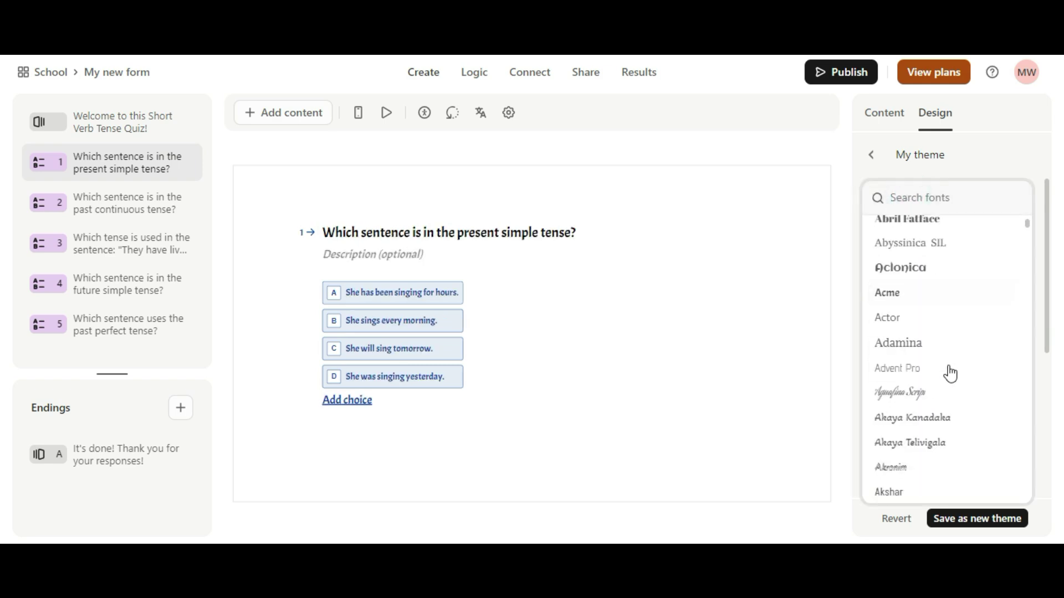
pyautogui.click(931, 348)
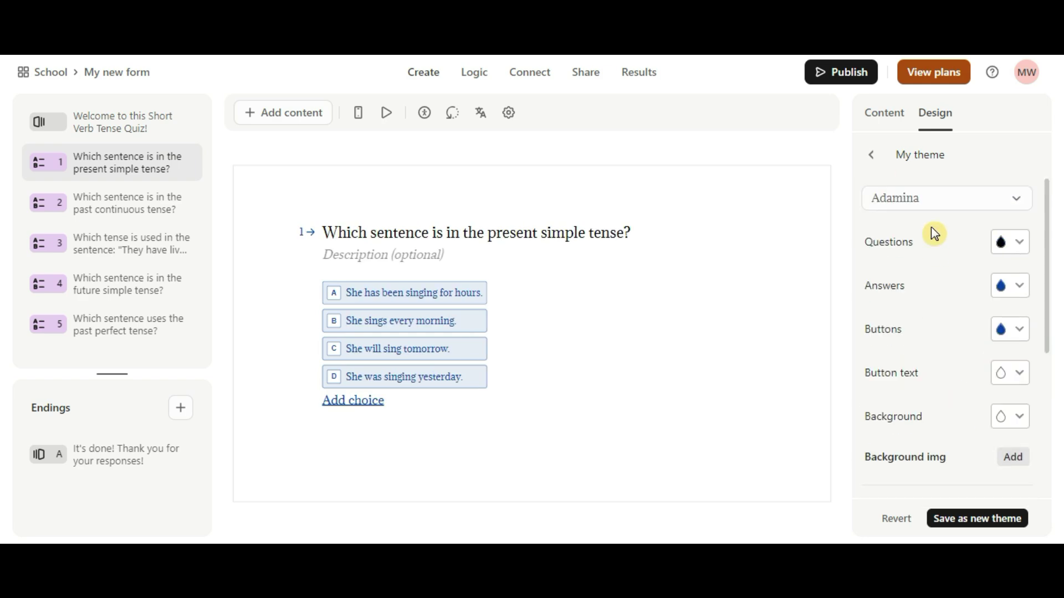
pyautogui.click(933, 197)
pyautogui.scroll(-3, 941, 388)
pyautogui.scroll(-3, 933, 399)
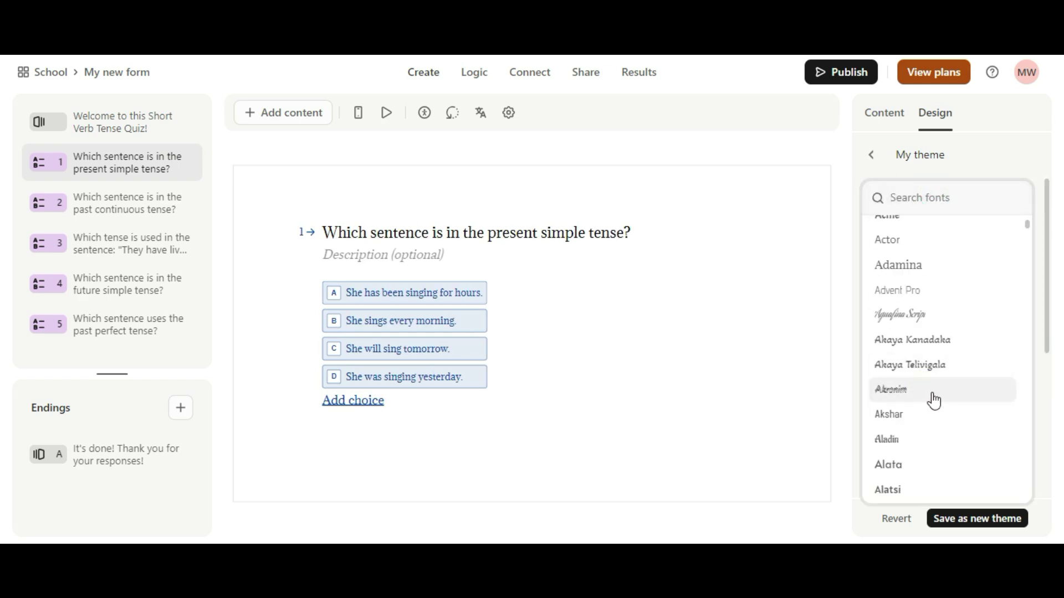
pyautogui.scroll(-3, 953, 416)
# Apply the Georgia font and save the styling as a new custom theme
pyautogui.write('Ge')
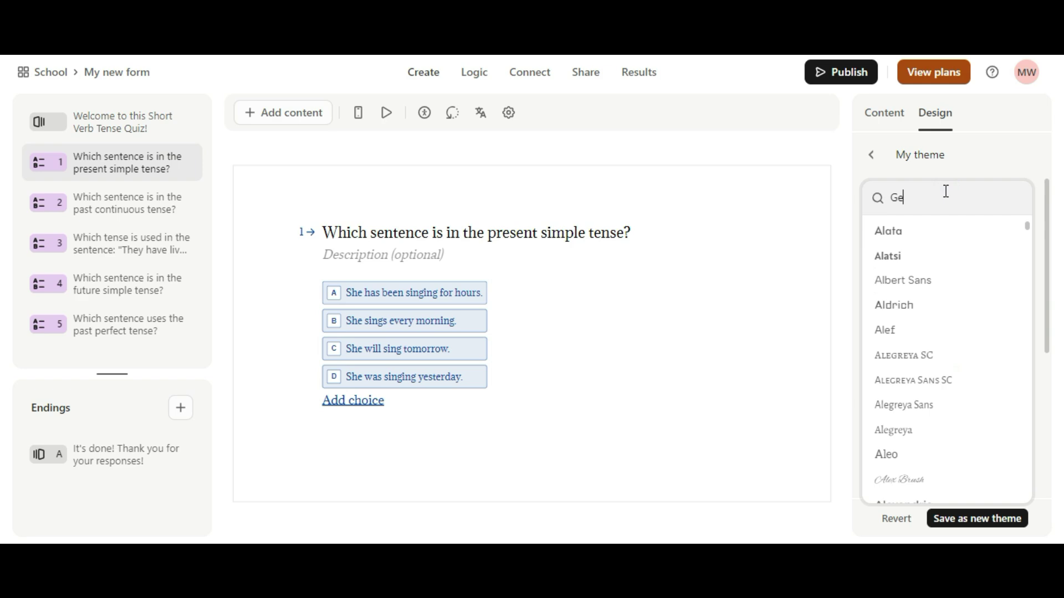
pyautogui.write('or')
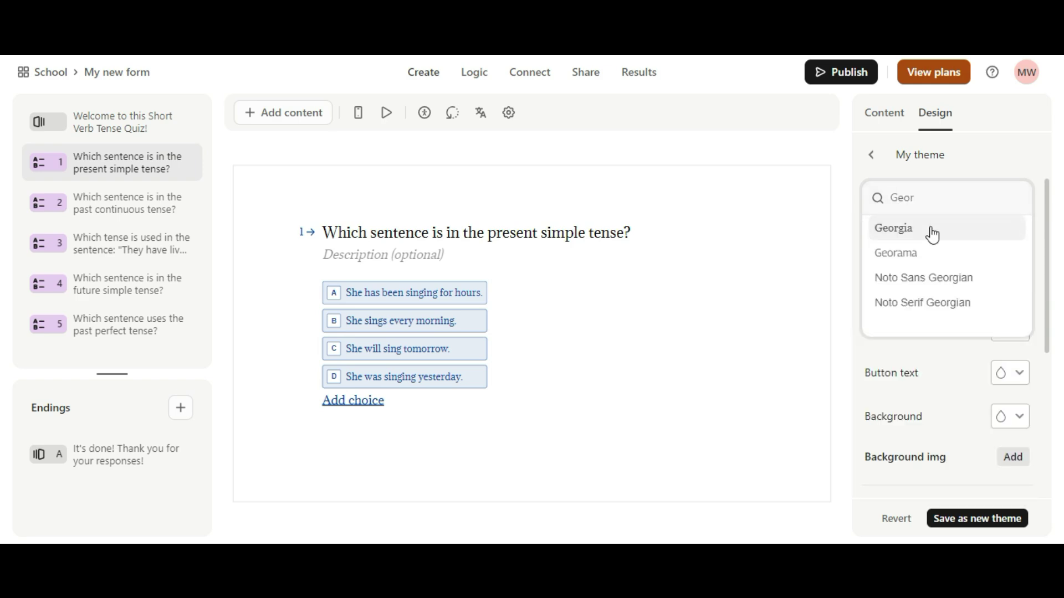
pyautogui.click(931, 230)
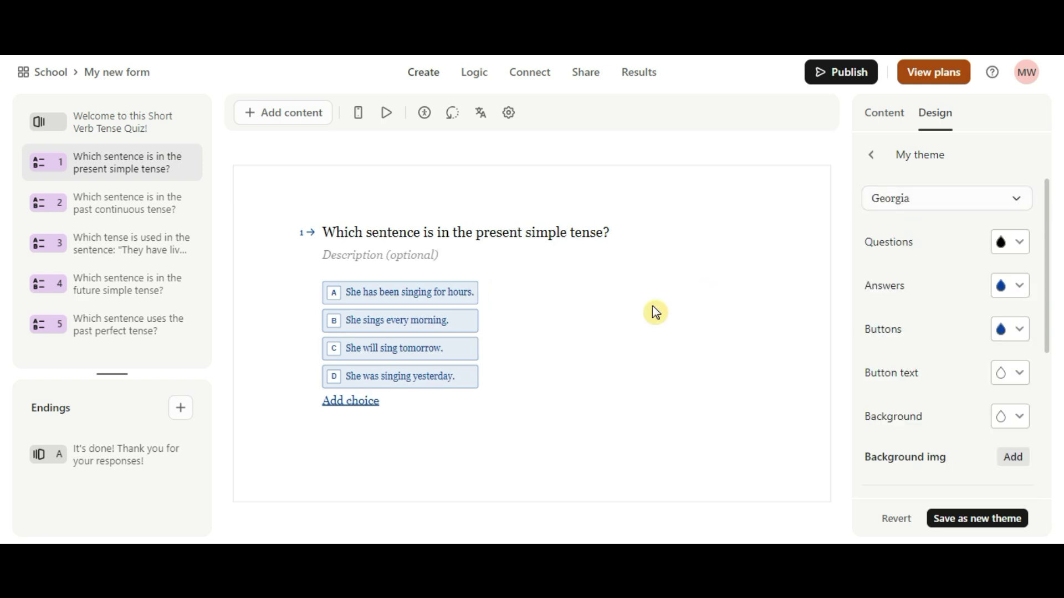
pyautogui.click(978, 518)
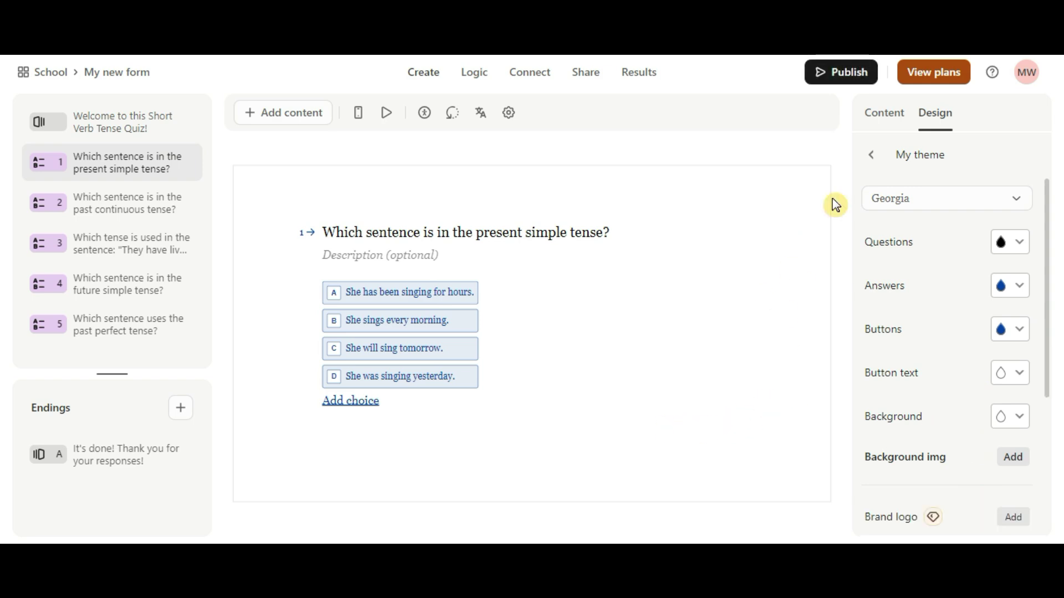
pyautogui.click(871, 155)
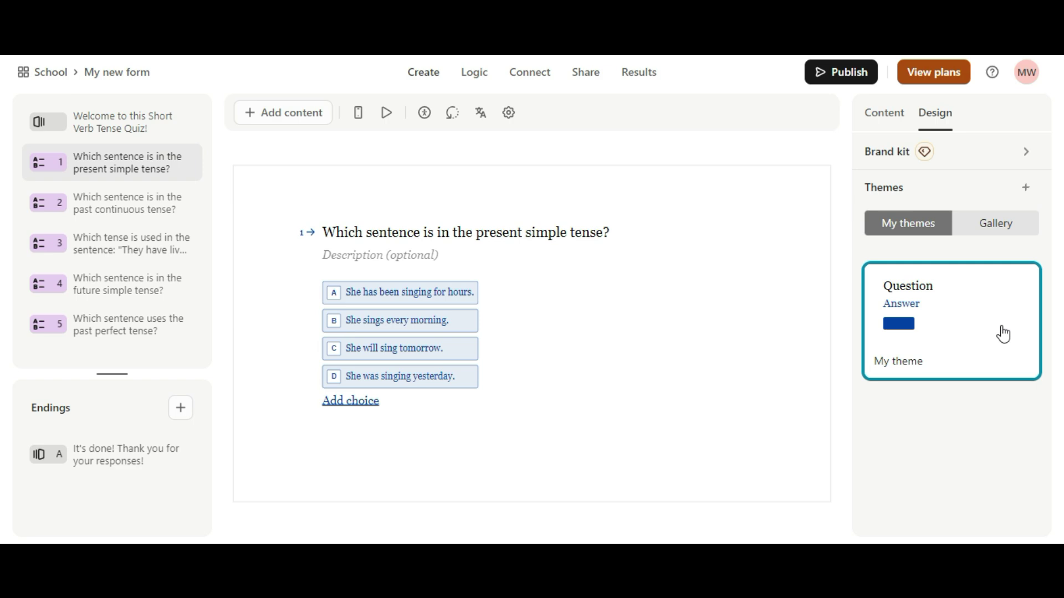
# Browse the theme gallery and try the Plain Mud theme on the quiz
pyautogui.click(994, 227)
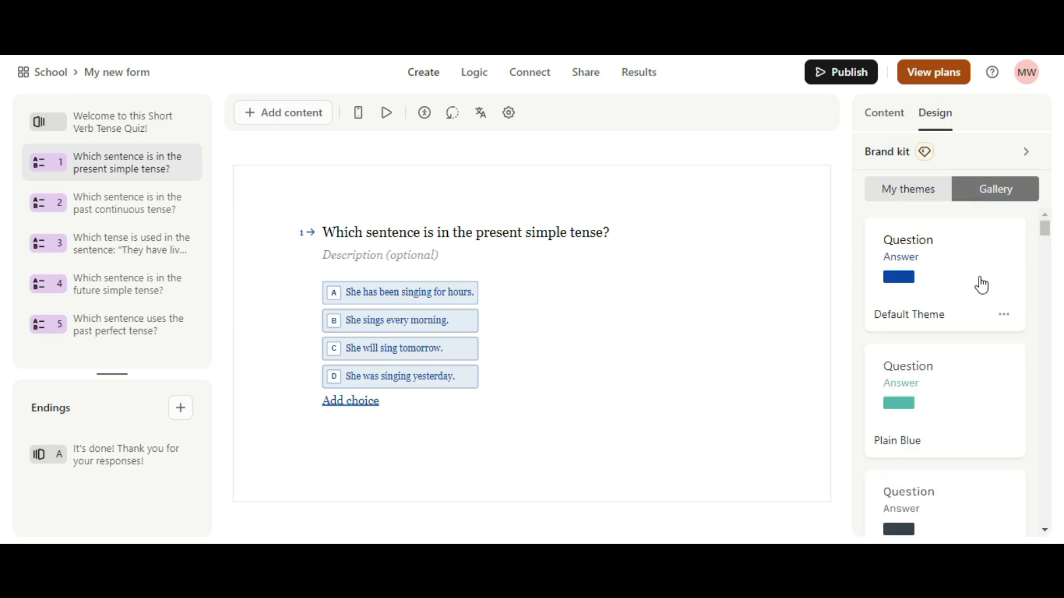
pyautogui.scroll(-2, 981, 286)
pyautogui.scroll(-3, 981, 302)
pyautogui.scroll(3, 981, 310)
pyautogui.scroll(-3, 977, 325)
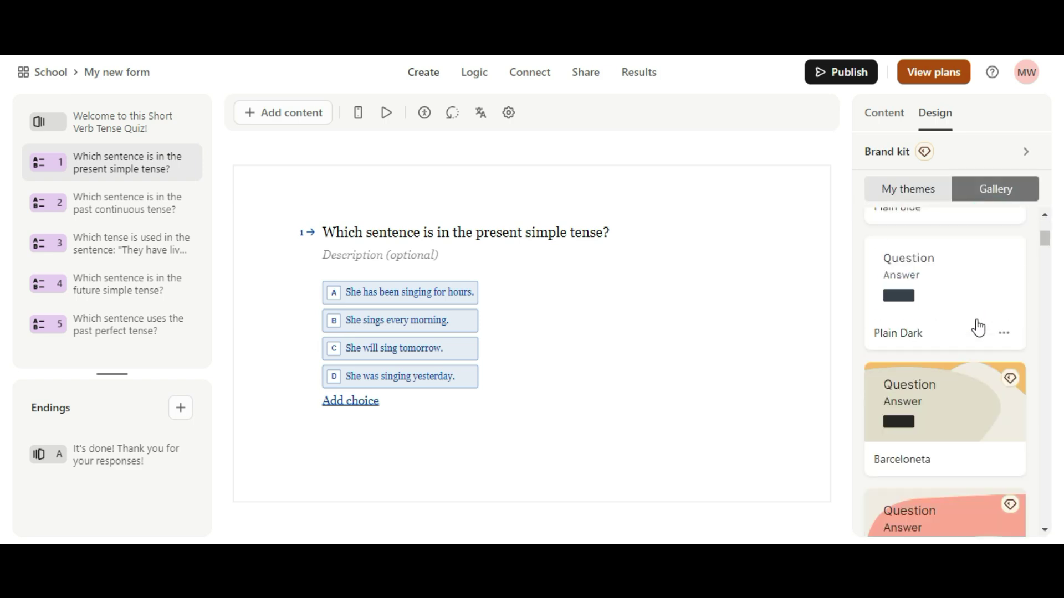
pyautogui.scroll(-4, 977, 327)
pyautogui.scroll(-4, 962, 339)
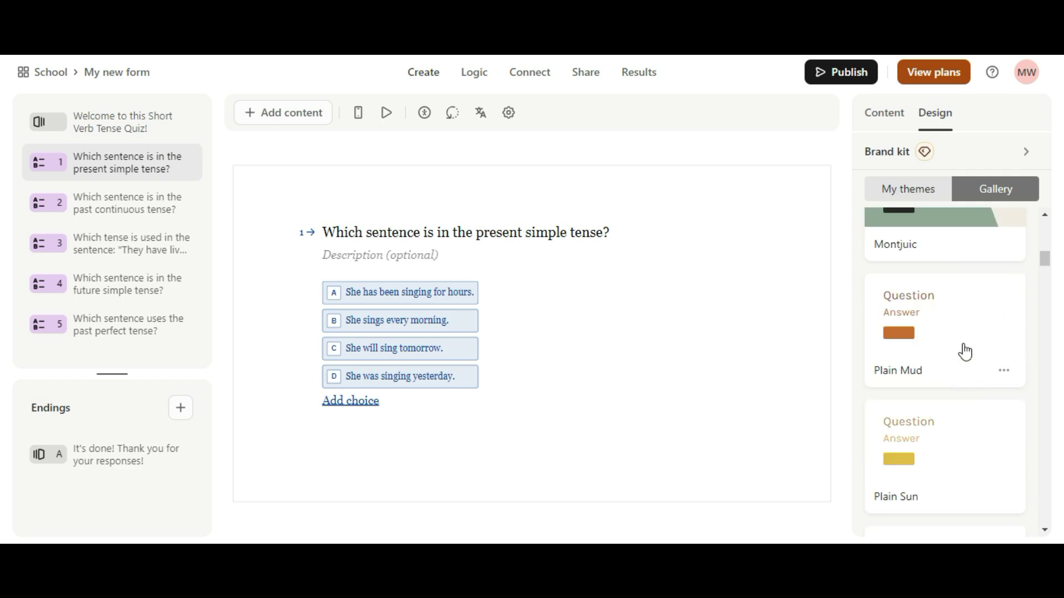
pyautogui.click(962, 349)
# Try Plain Sun, then apply the Paper Invite theme with its leafy background
pyautogui.scroll(-1, 968, 382)
pyautogui.click(968, 384)
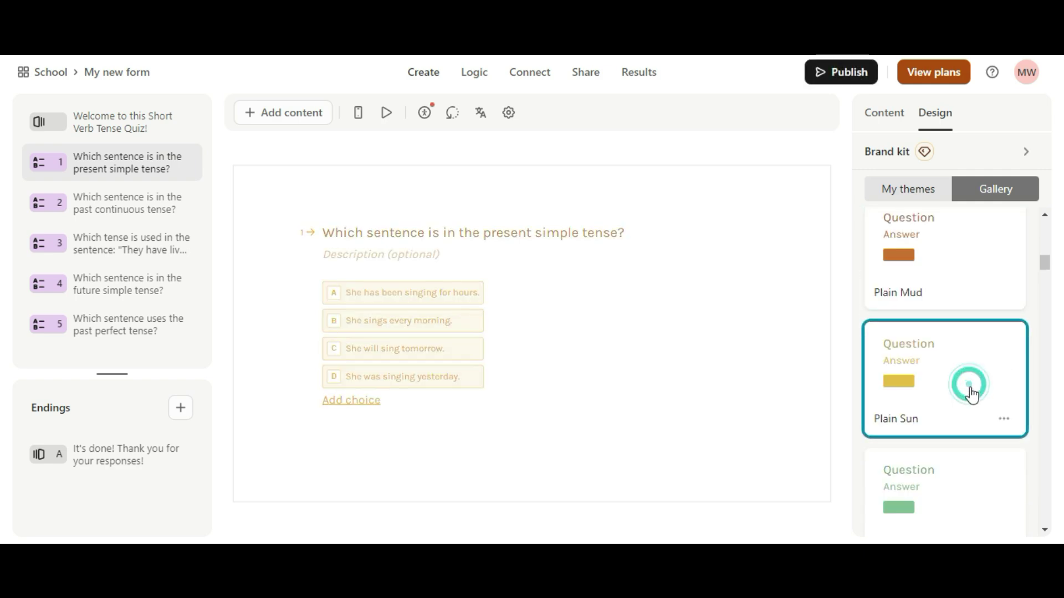
pyautogui.scroll(-2, 969, 410)
pyautogui.scroll(-4, 972, 432)
pyautogui.scroll(-3, 974, 437)
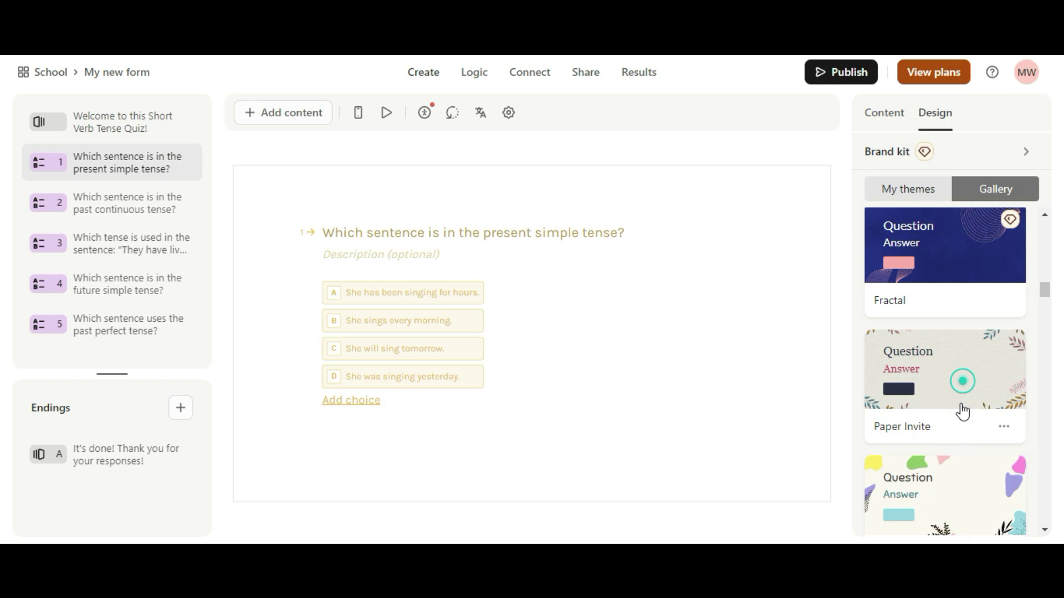
pyautogui.click(962, 382)
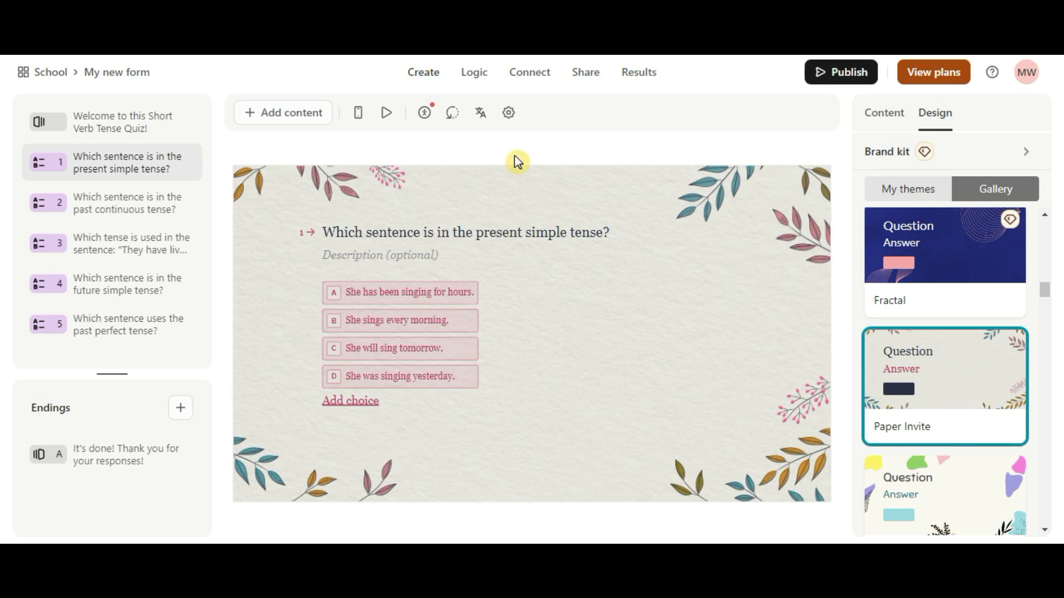
# Check the quiz's mobile layout and thank-you ending, then start a full preview
pyautogui.click(358, 116)
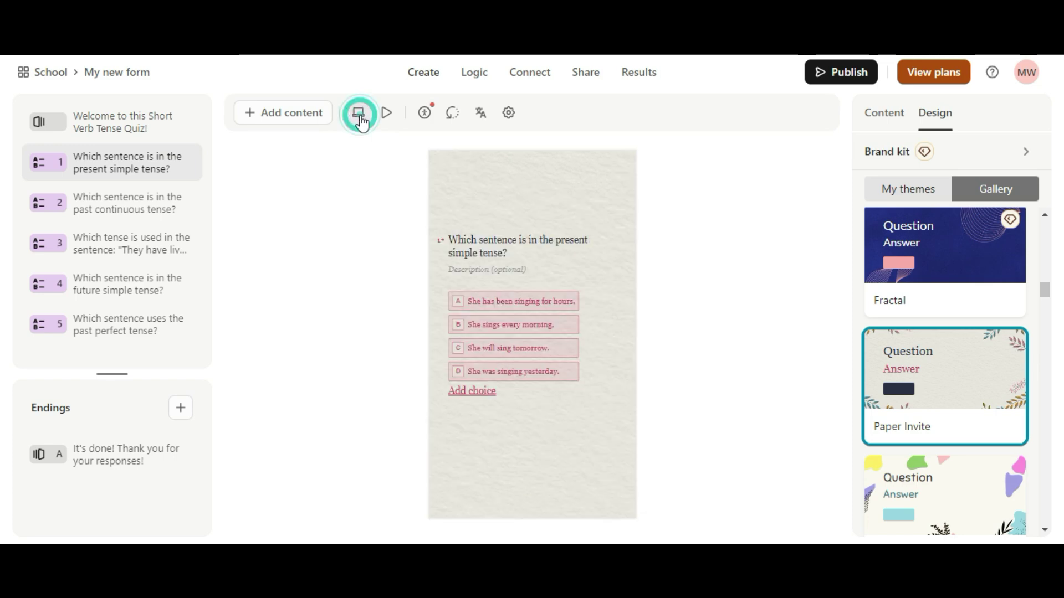
pyautogui.click(82, 460)
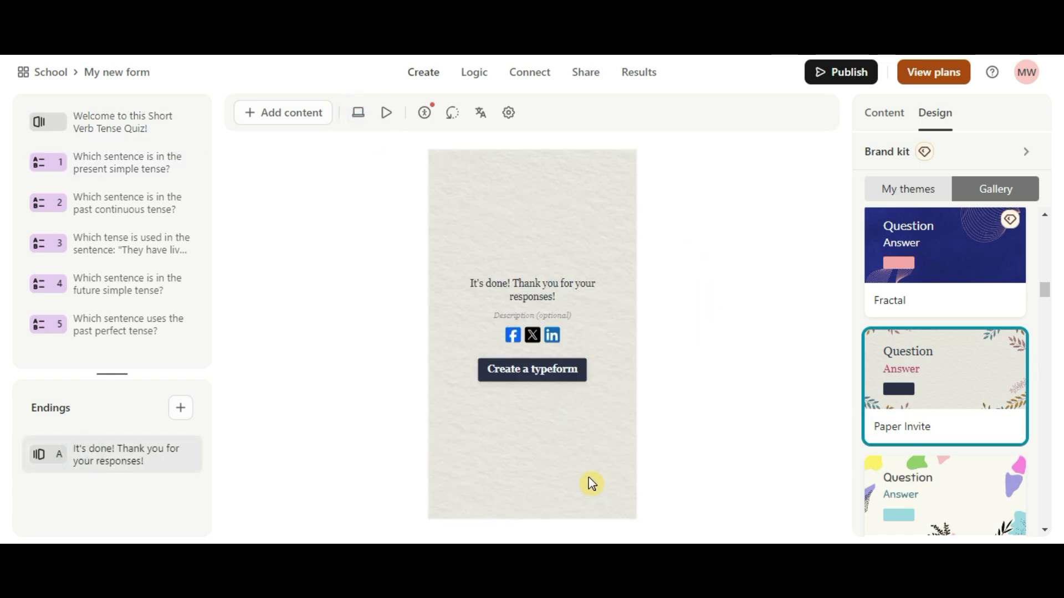
pyautogui.click(386, 114)
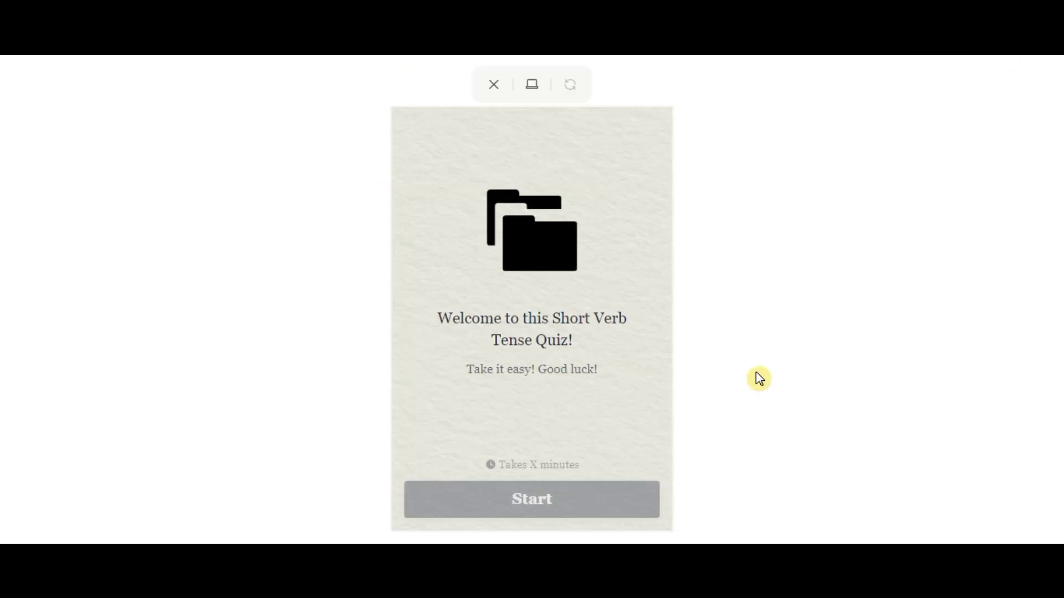
pyautogui.click(565, 504)
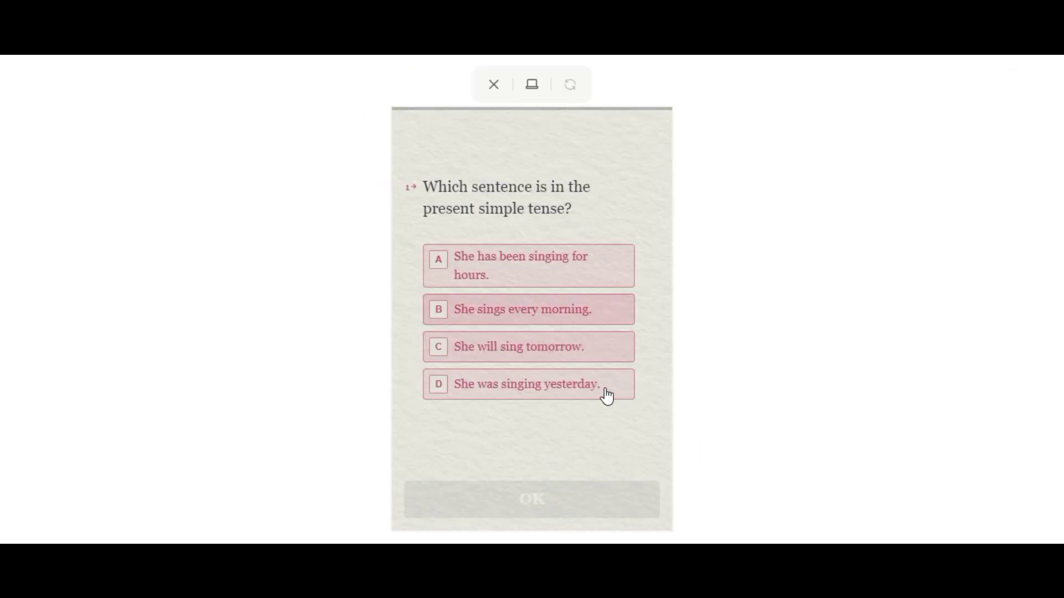
# Step through the preview to question 5, switching to the desktop layout midway
pyautogui.click(560, 501)
pyautogui.click(505, 501)
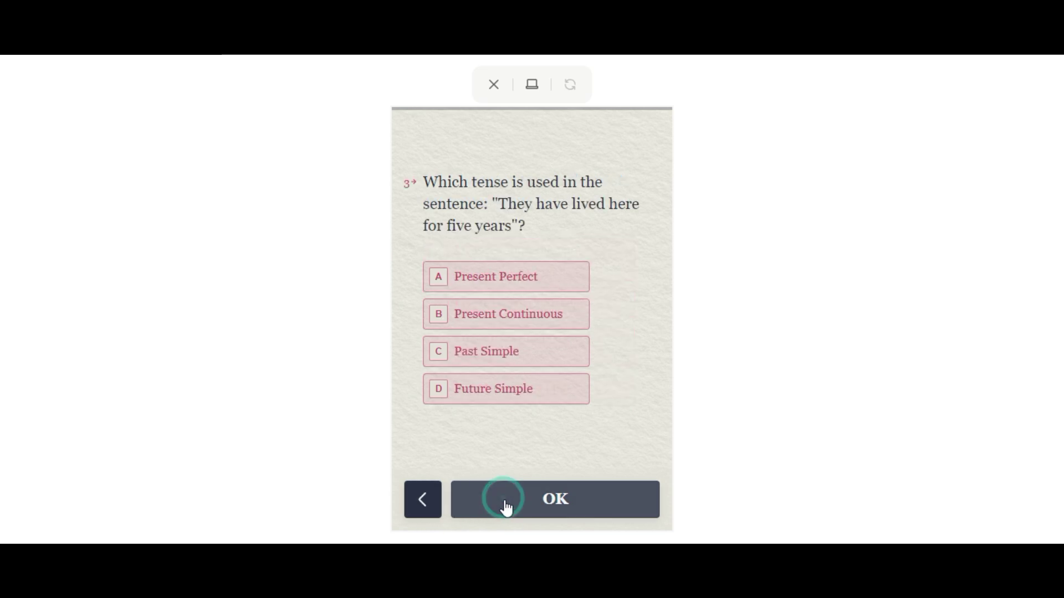
pyautogui.click(531, 88)
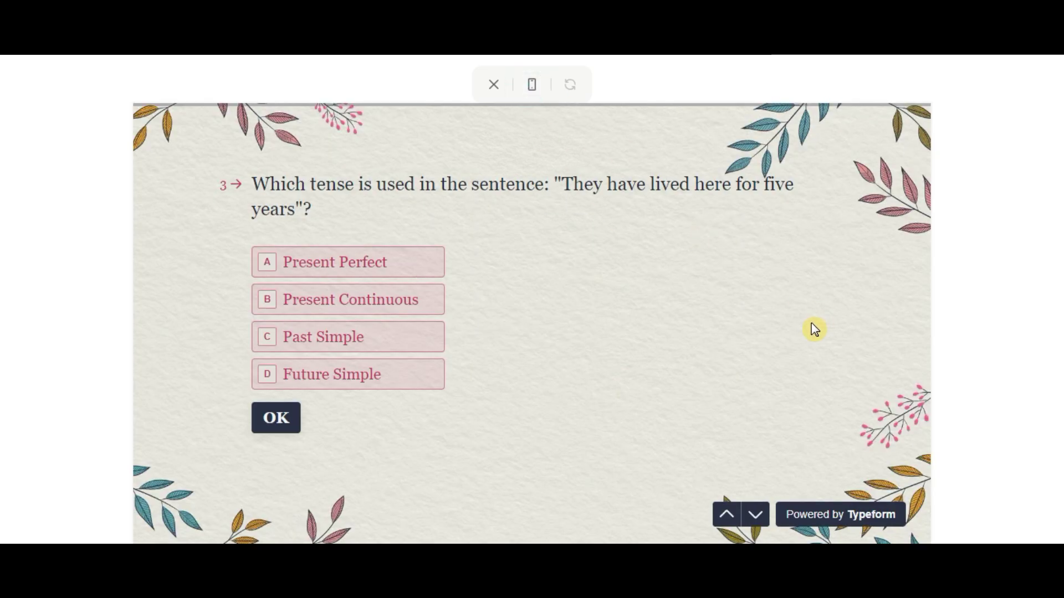
pyautogui.click(275, 421)
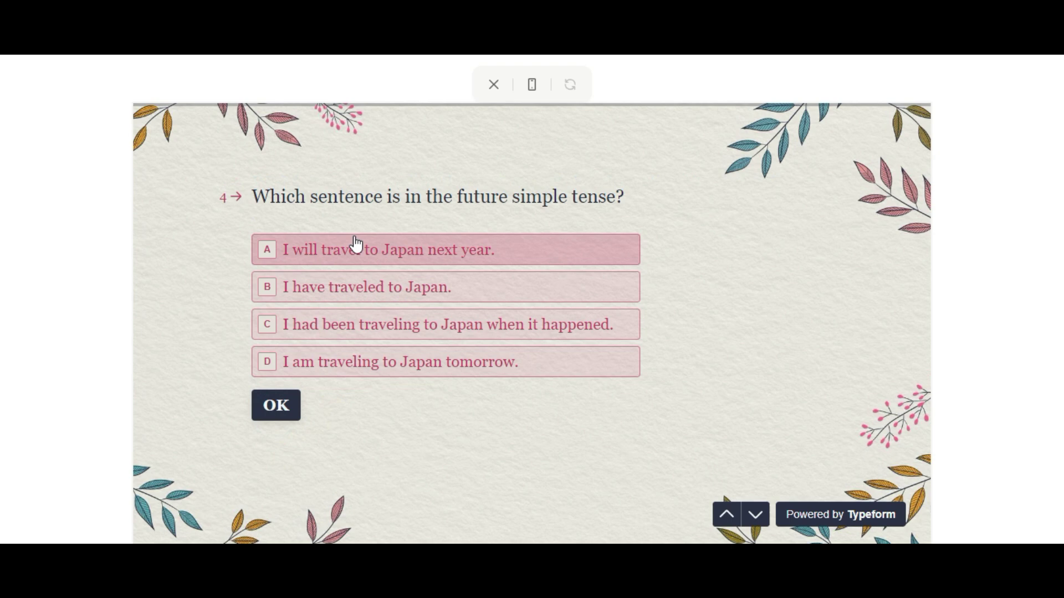
pyautogui.click(273, 413)
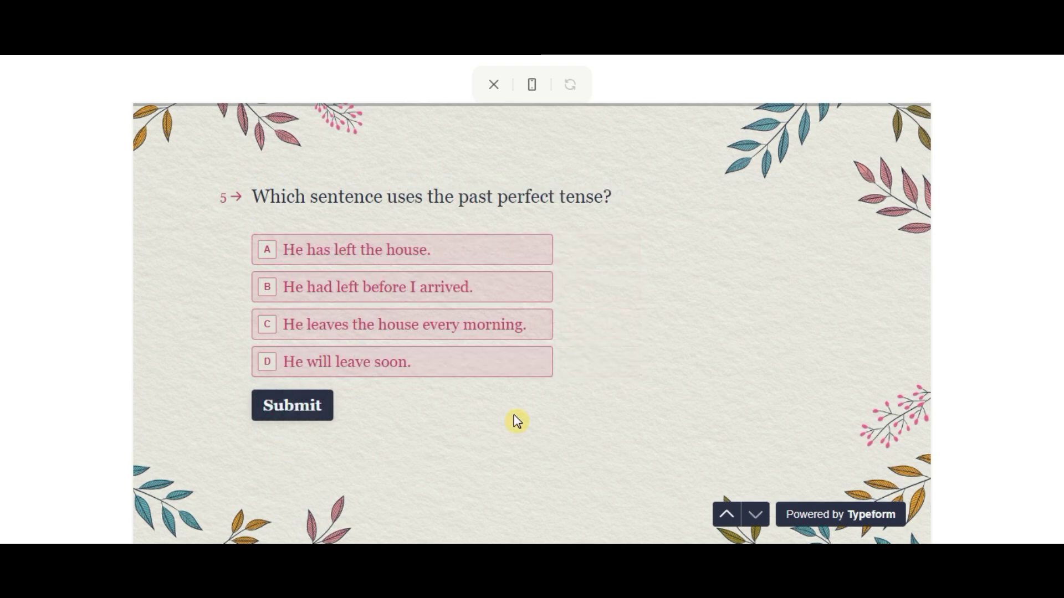
pyautogui.click(489, 83)
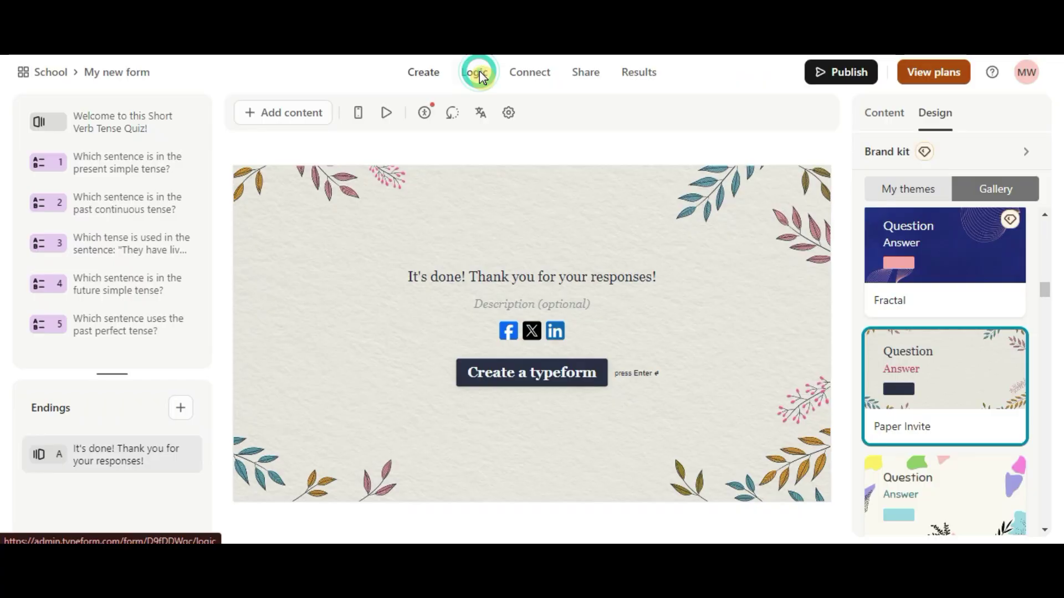
pyautogui.click(480, 71)
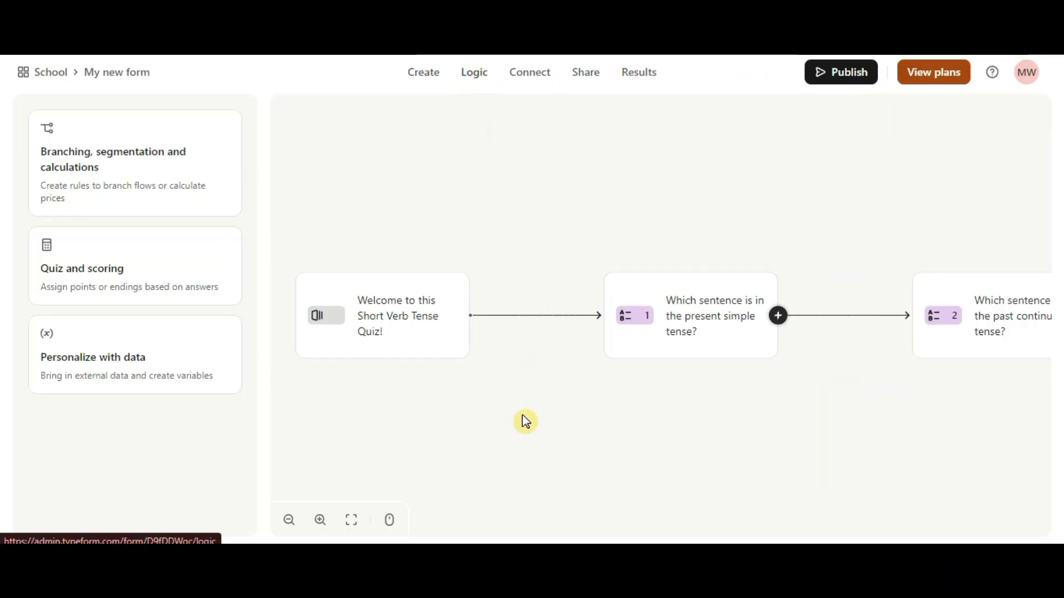
pyautogui.hscroll(1, 559, 440)
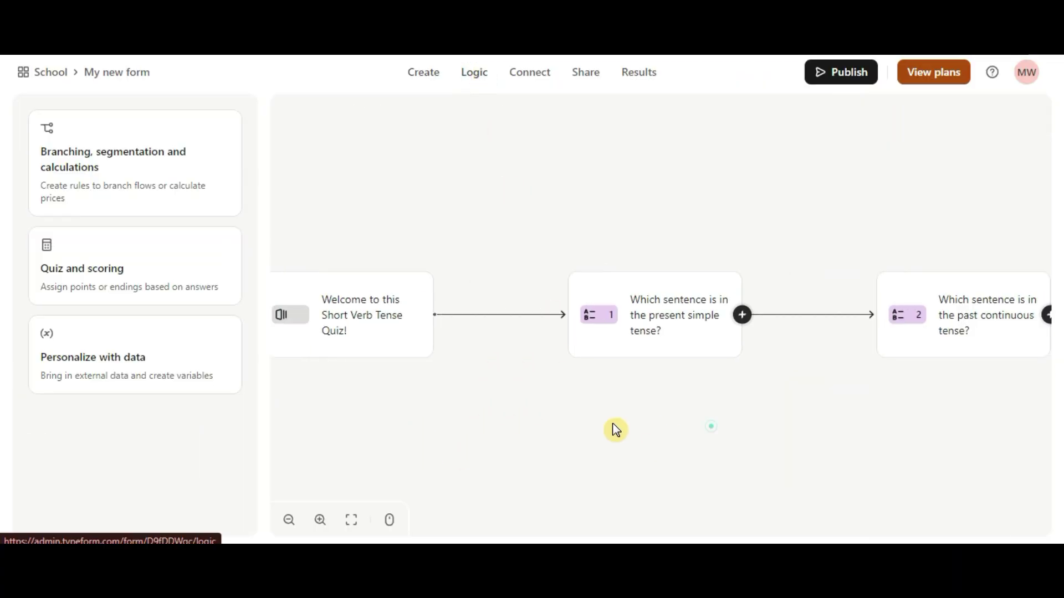
pyautogui.hscroll(3, 616, 430)
pyautogui.hscroll(4, 803, 423)
pyautogui.hscroll(3, 786, 436)
pyautogui.hscroll(4, 696, 442)
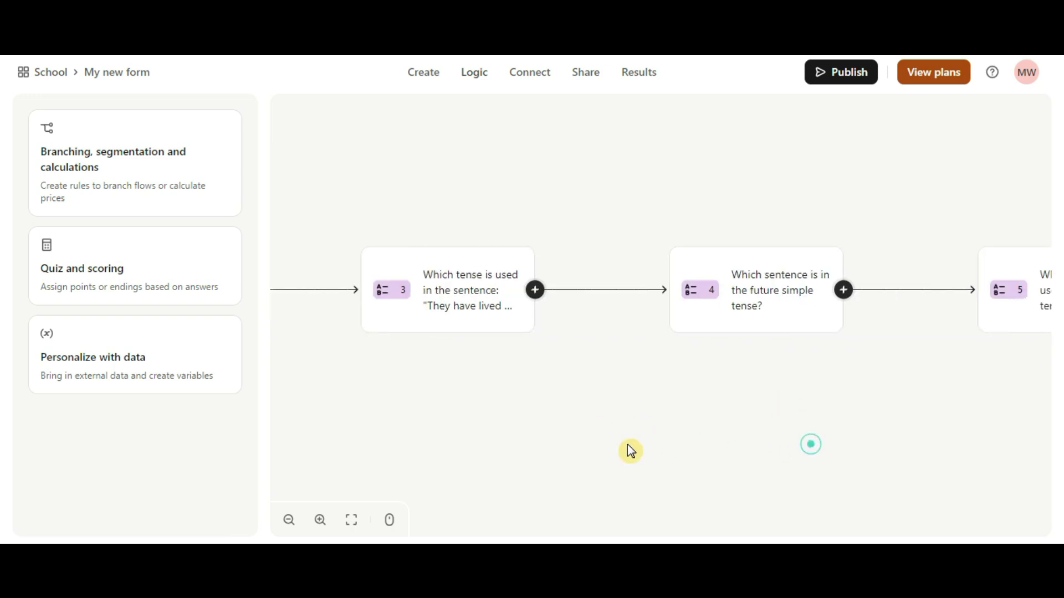
pyautogui.hscroll(3, 630, 451)
pyautogui.hscroll(1, 646, 456)
pyautogui.hscroll(2, 660, 443)
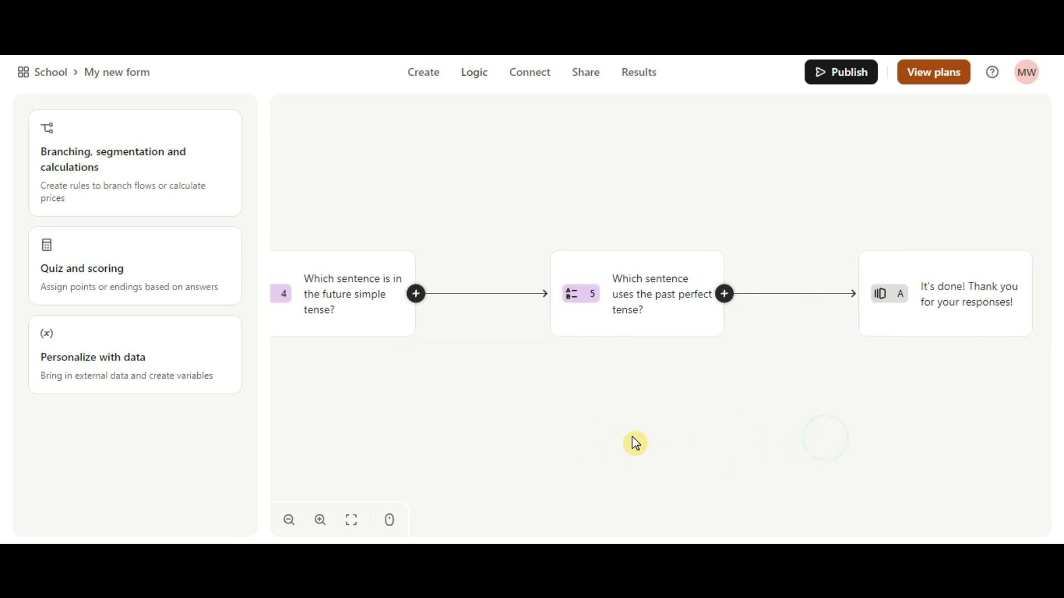
pyautogui.hscroll(-4, 776, 445)
pyautogui.hscroll(-1, 897, 422)
pyautogui.hscroll(-3, 849, 402)
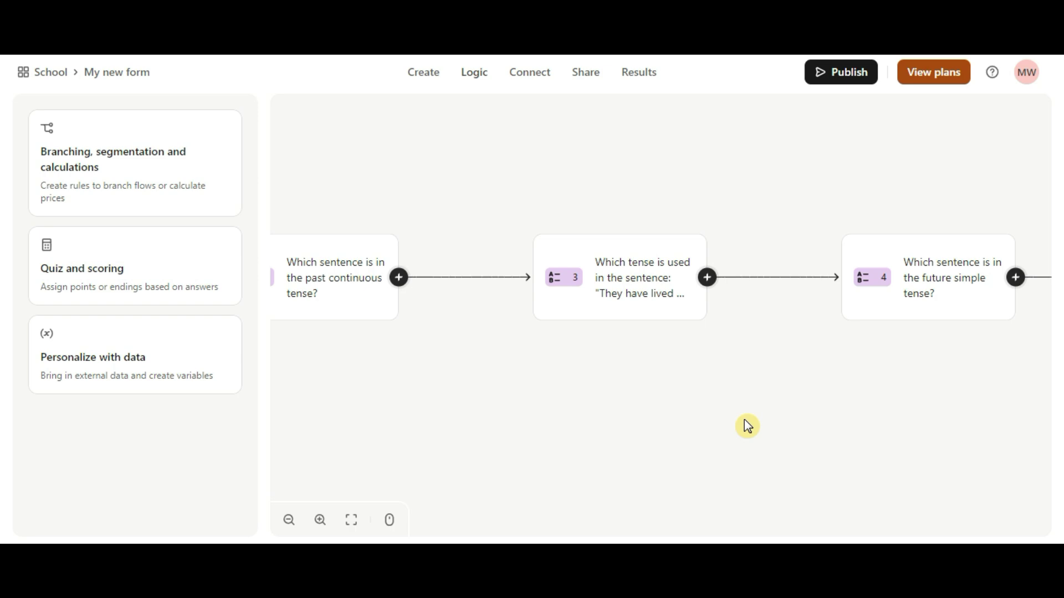
# Look through the Connect integrations, including HubSpot, Google Sheets, Excel and Mailchimp
pyautogui.click(528, 75)
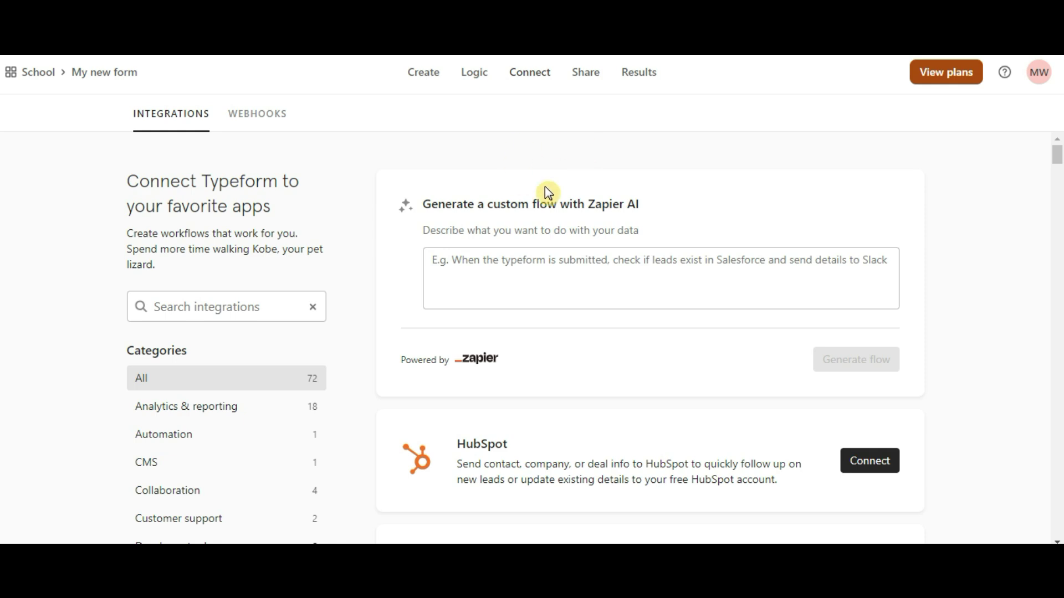
pyautogui.scroll(-3, 642, 249)
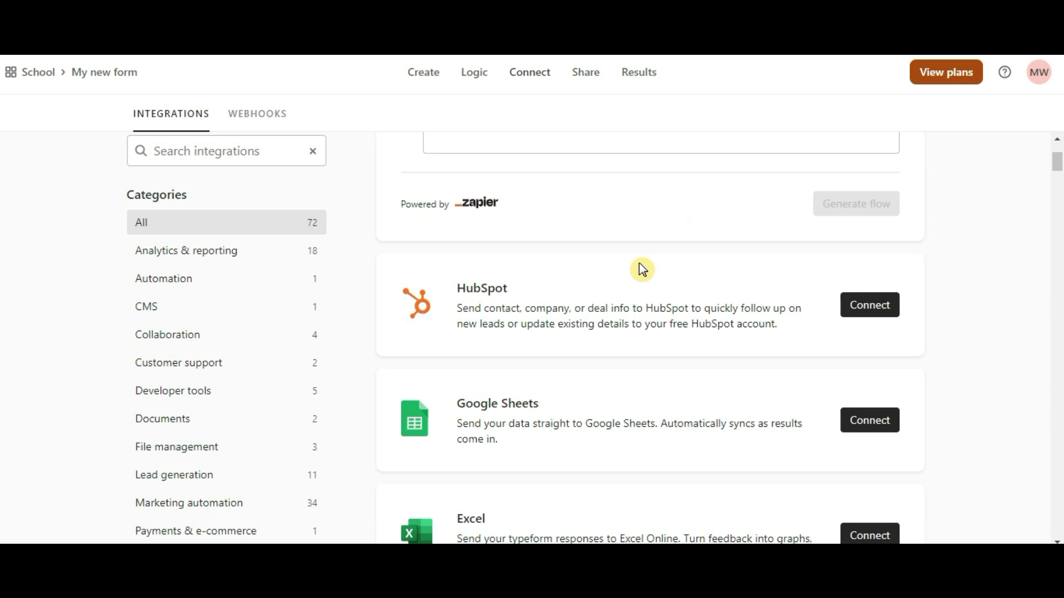
pyautogui.scroll(-3, 670, 384)
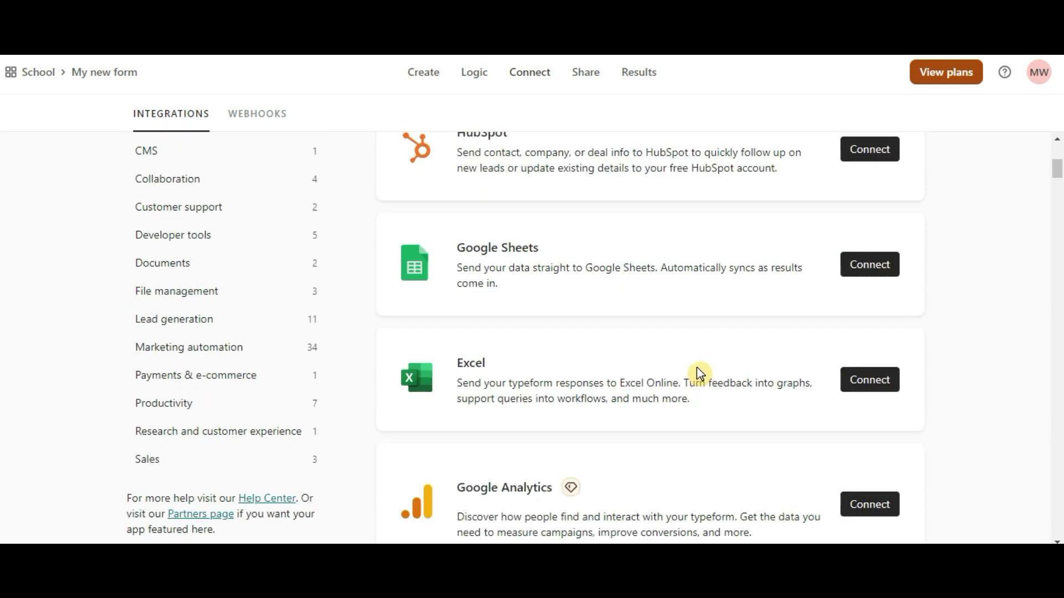
pyautogui.scroll(-3, 927, 332)
pyautogui.scroll(-3, 882, 329)
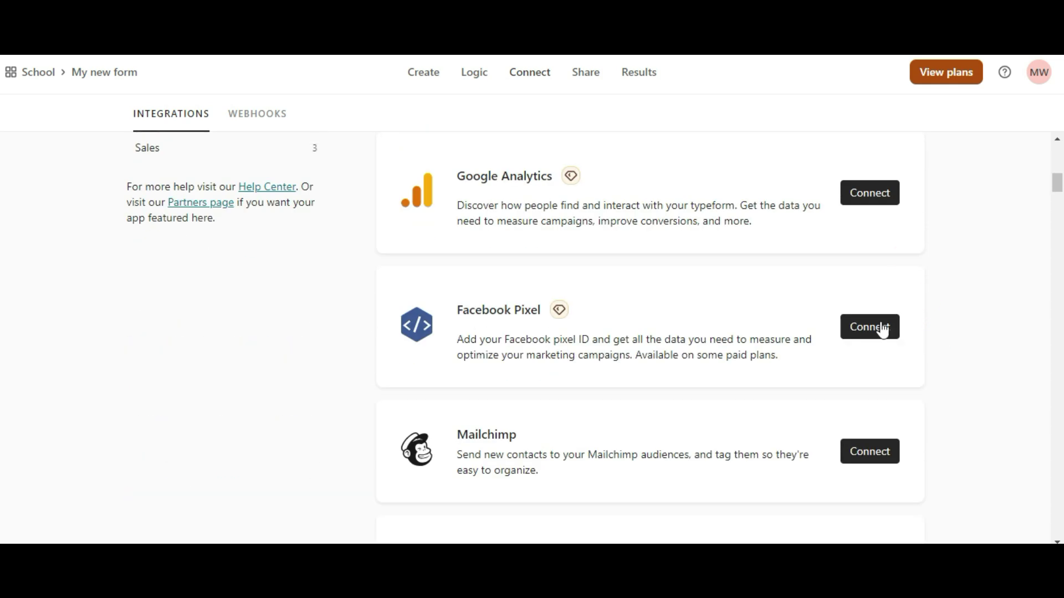
pyautogui.scroll(-5, 863, 467)
pyautogui.scroll(10, 947, 388)
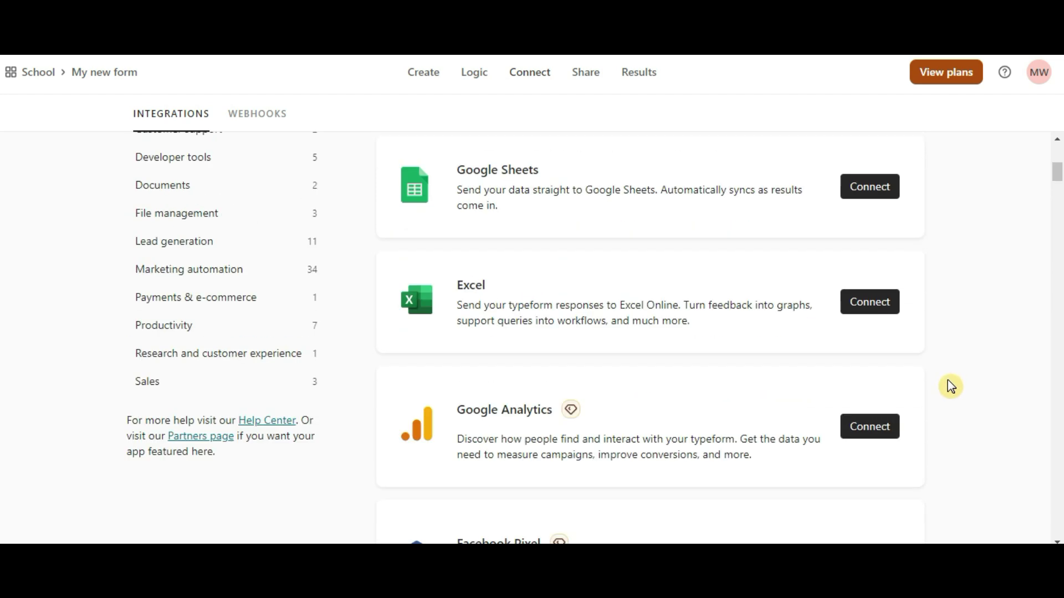
pyautogui.scroll(10, 950, 386)
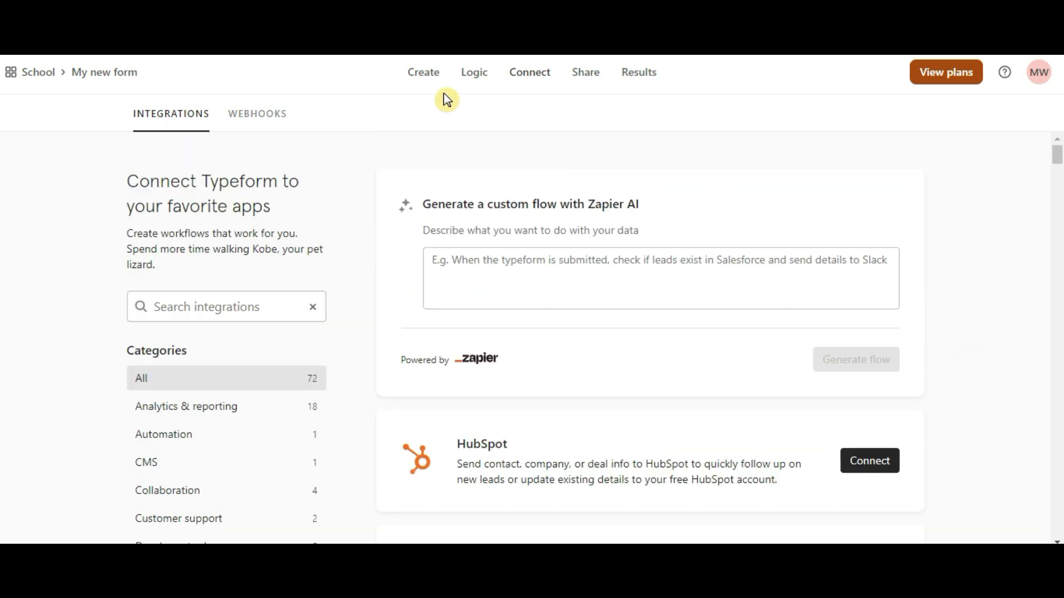
# Publish the quiz from the editor, copy its public link, and view the Share options
pyautogui.click(425, 76)
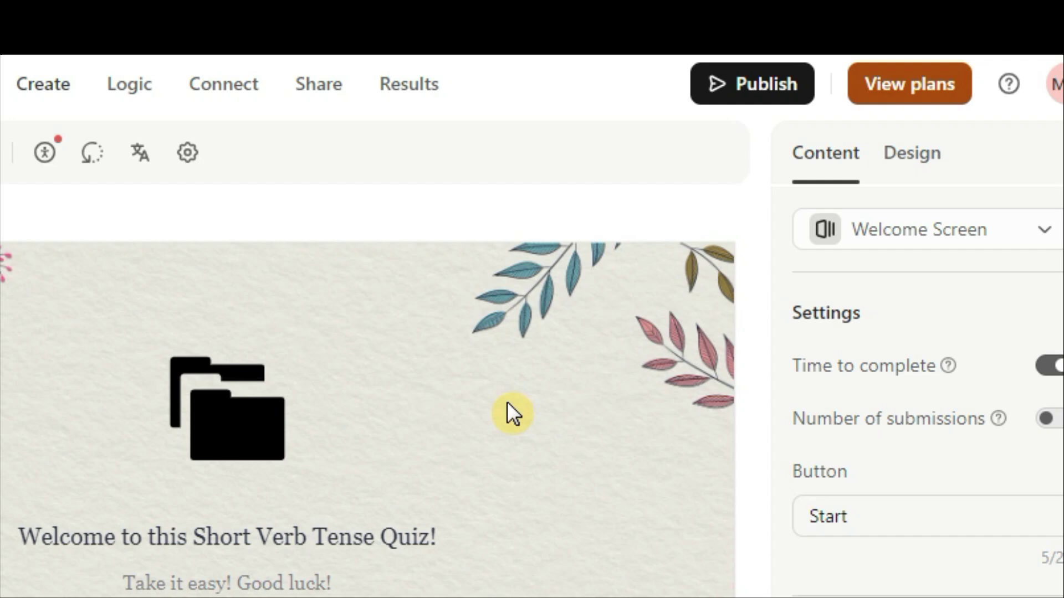
pyautogui.click(754, 88)
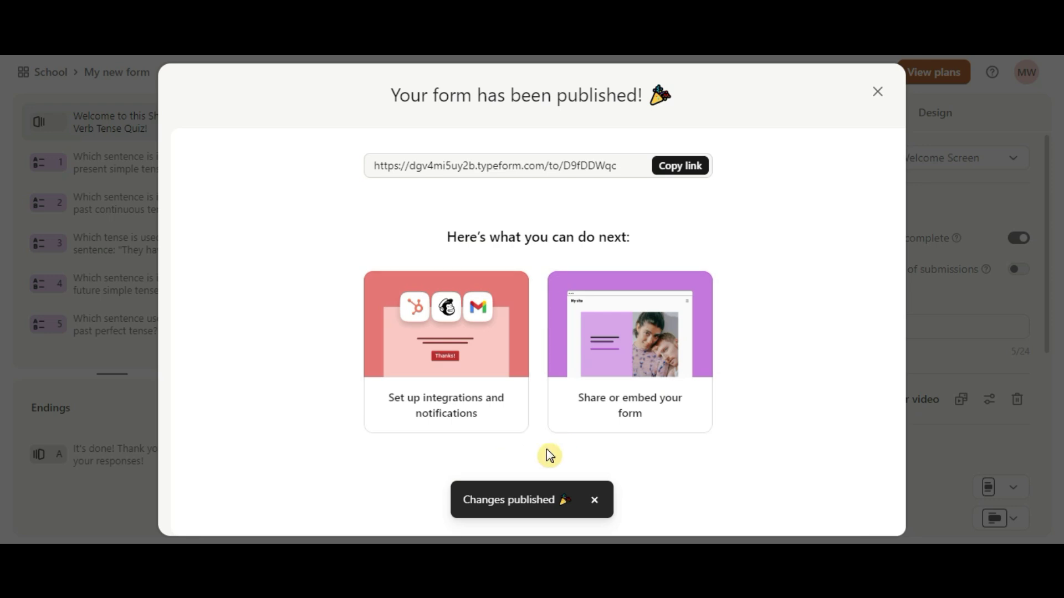
pyautogui.click(686, 165)
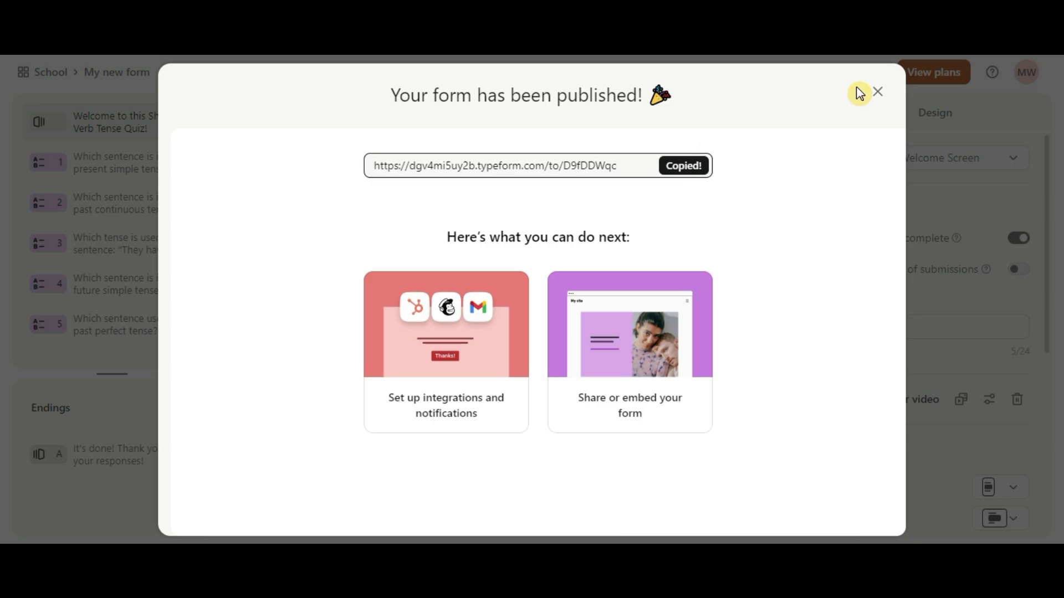
pyautogui.click(876, 95)
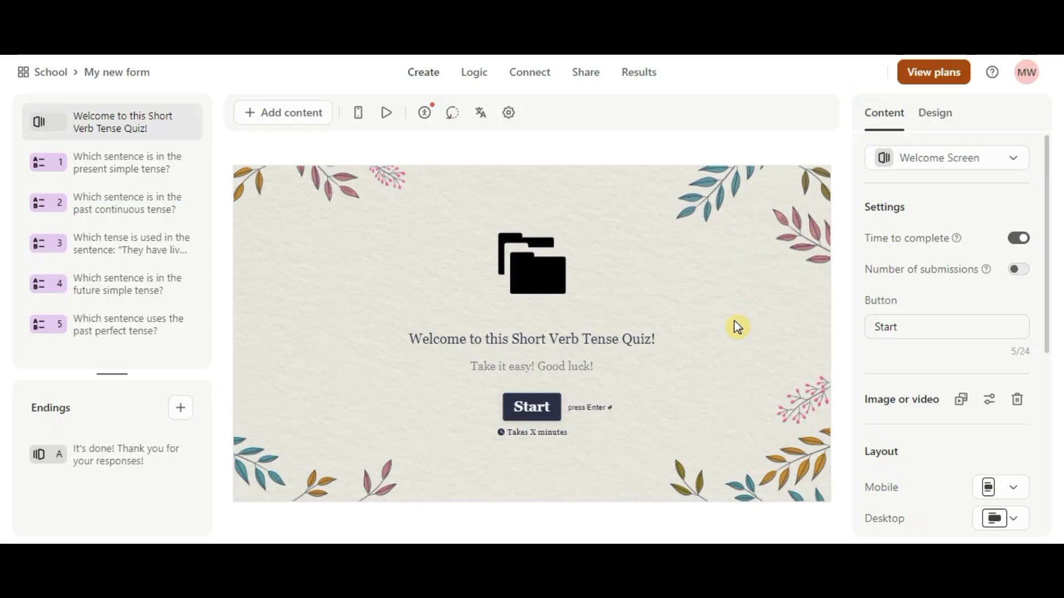
pyautogui.click(580, 71)
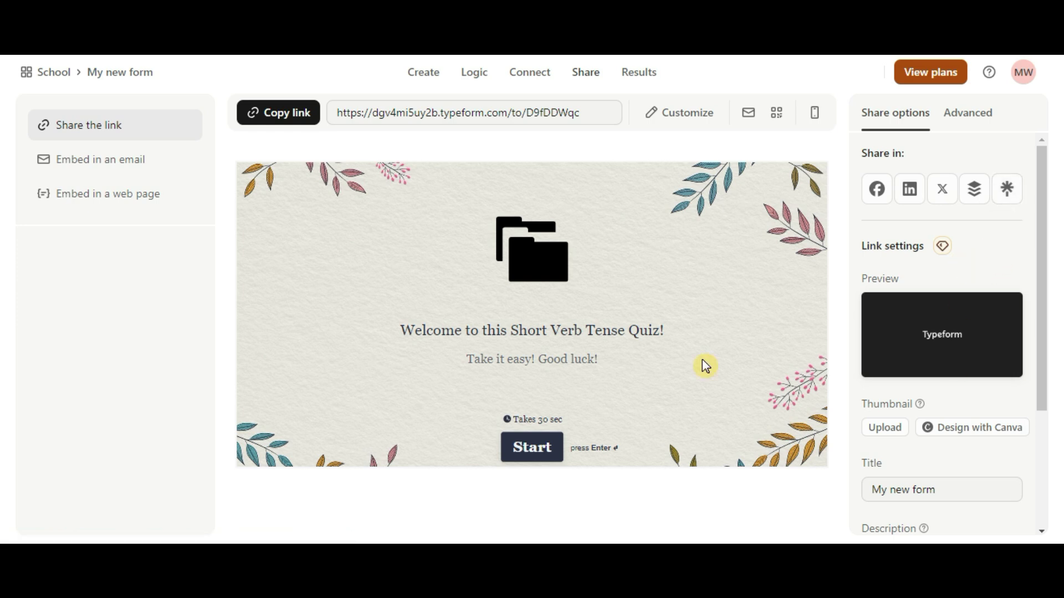
# Review the Results insights, checking date range and device filters while keeping All devices
pyautogui.click(643, 71)
pyautogui.scroll(-3, 759, 410)
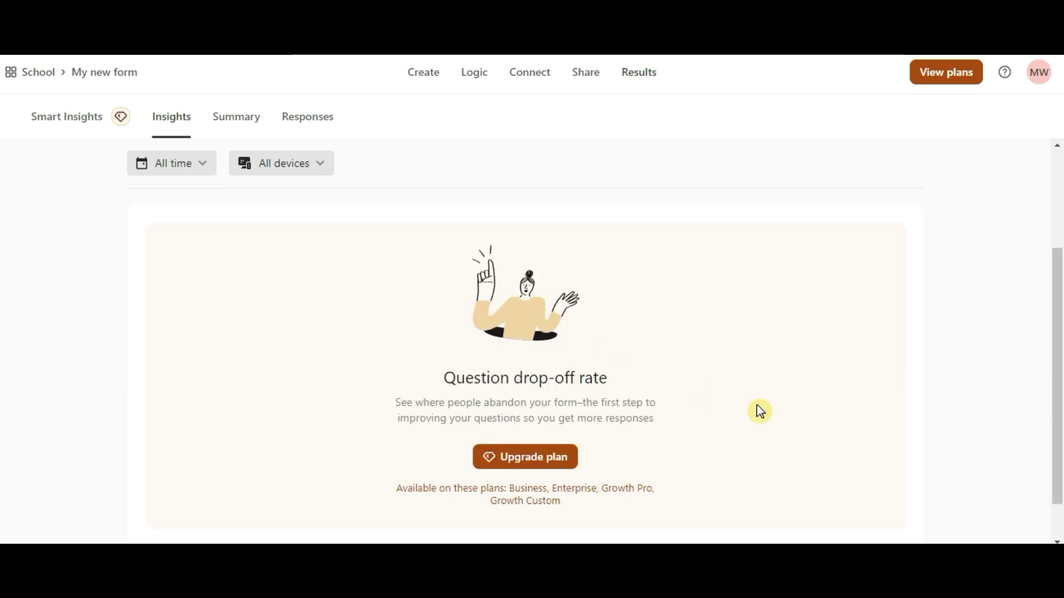
pyautogui.scroll(3, 759, 411)
pyautogui.scroll(-4, 651, 427)
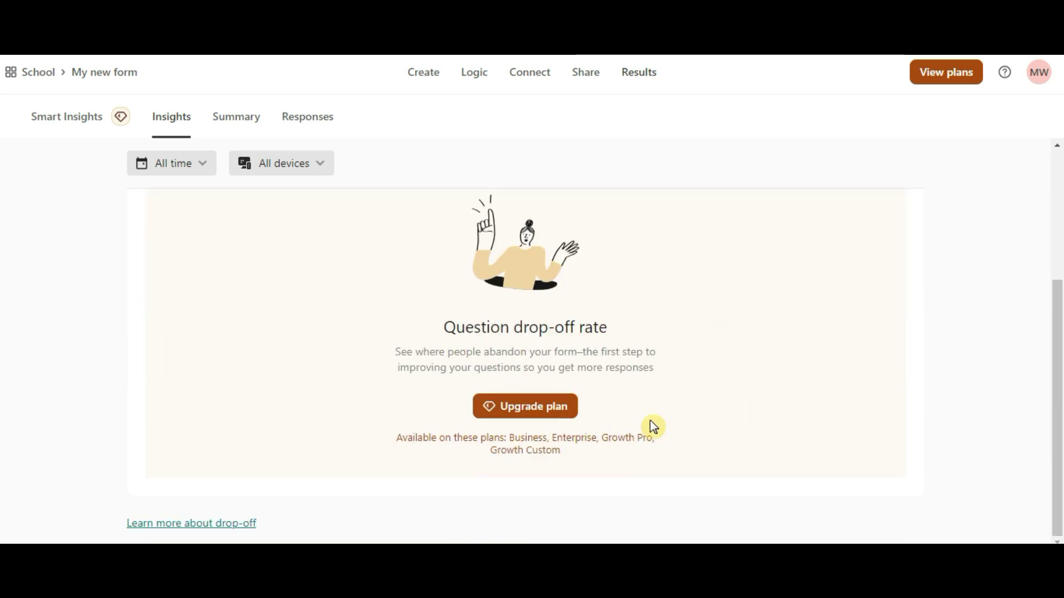
pyautogui.click(203, 166)
pyautogui.click(302, 161)
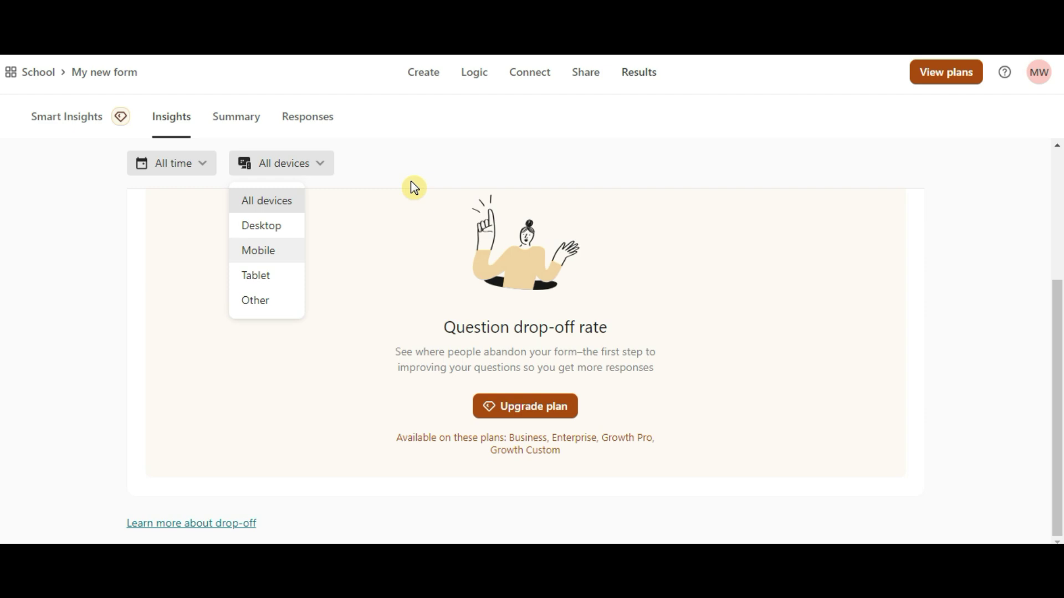
pyautogui.click(441, 171)
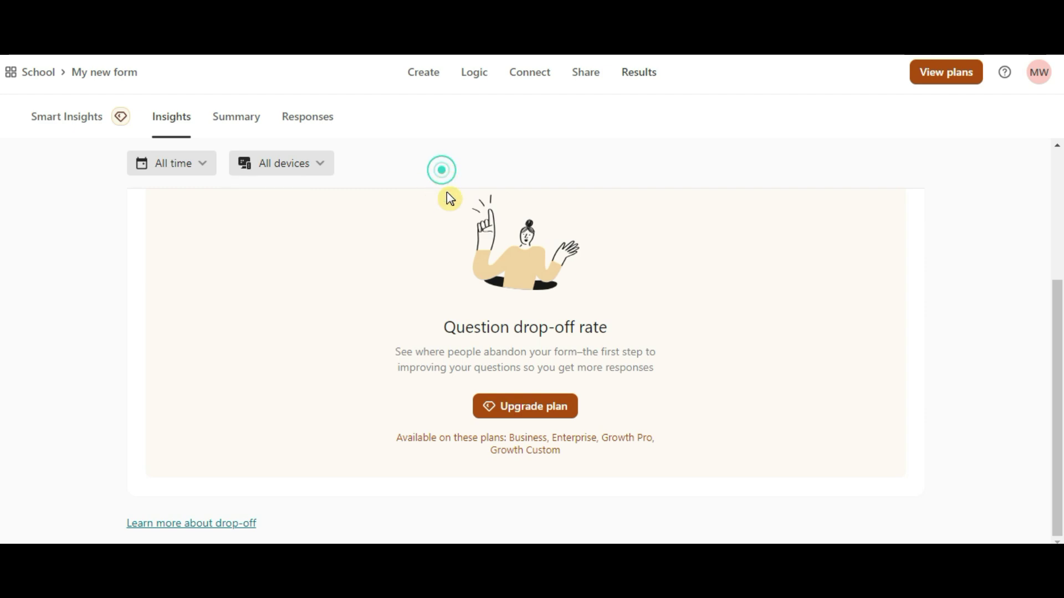
# Compare the Summary and Responses views of the single submitted answer
pyautogui.click(237, 122)
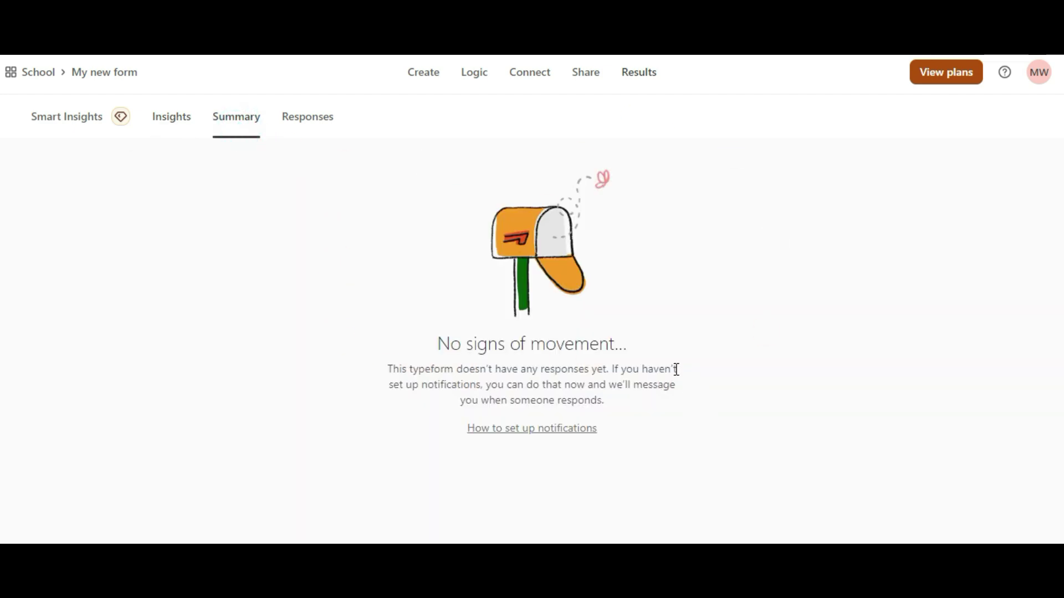
pyautogui.click(327, 120)
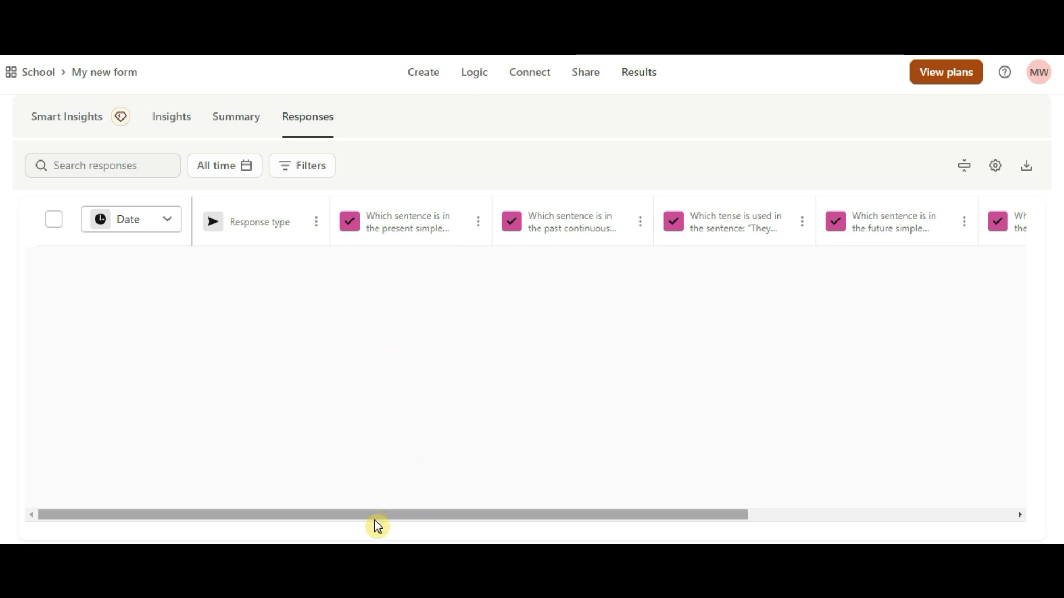
pyautogui.moveTo(378, 523); pyautogui.dragTo(271, 515)
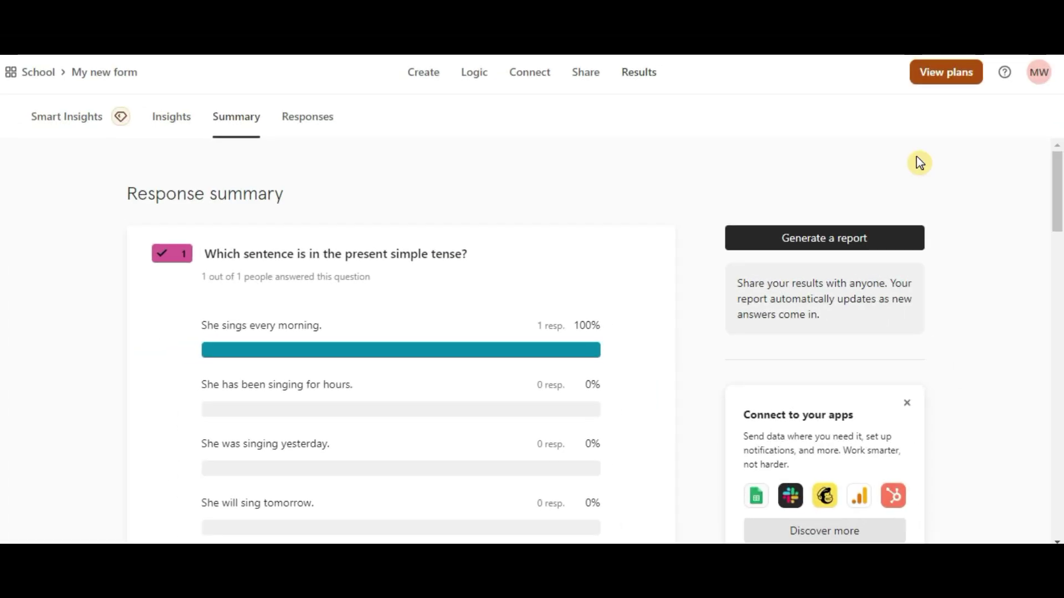
# Scroll through the Core plans pricing, then close it to reach Plan & billing
pyautogui.click(954, 76)
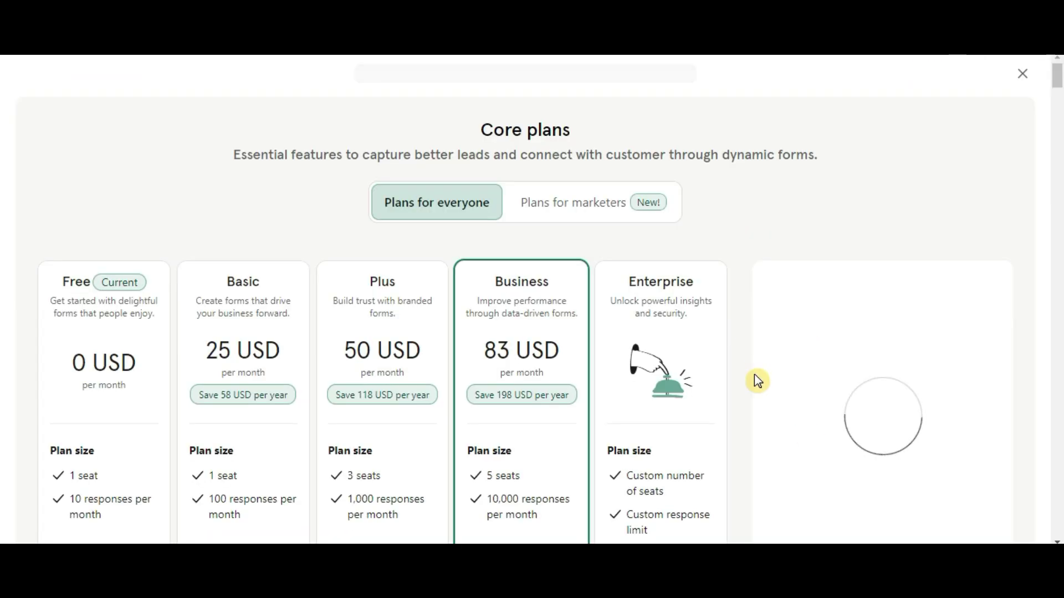
pyautogui.scroll(-2, 796, 213)
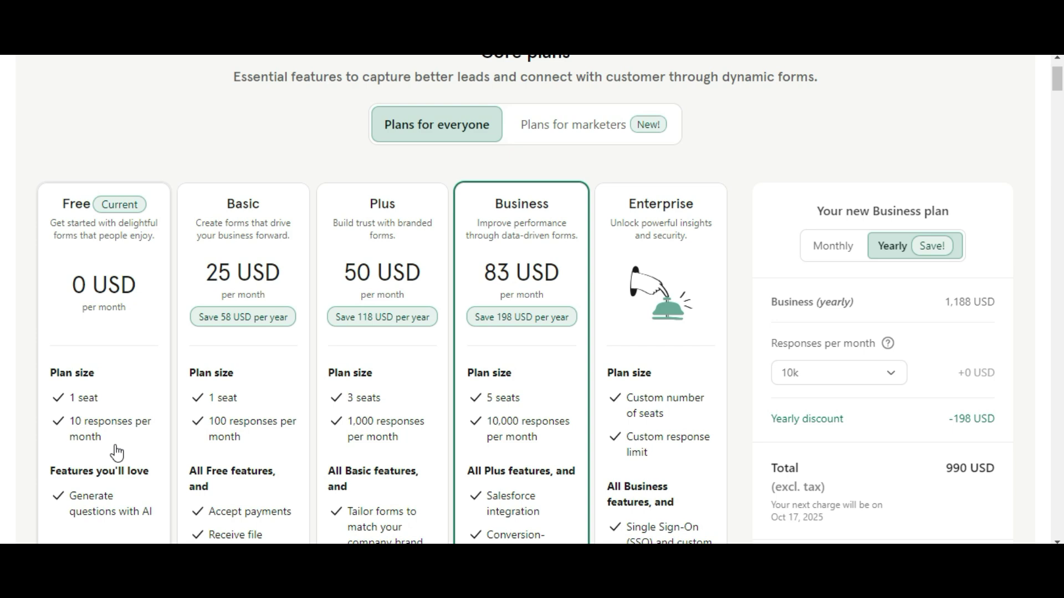
pyautogui.scroll(-1, 563, 297)
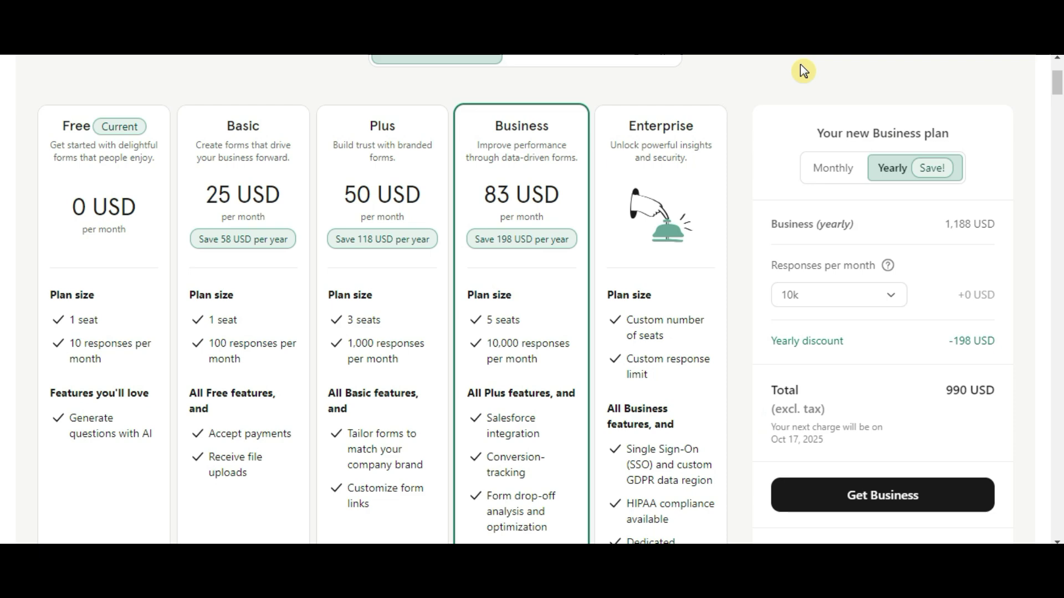
pyautogui.scroll(2, 839, 94)
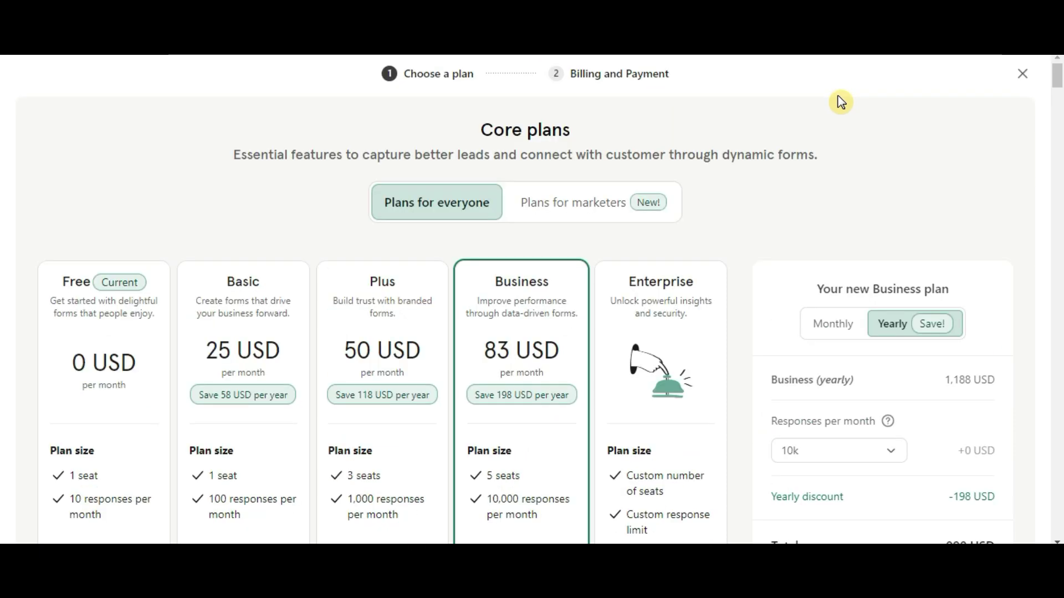
pyautogui.scroll(-2, 840, 102)
pyautogui.scroll(-2, 839, 100)
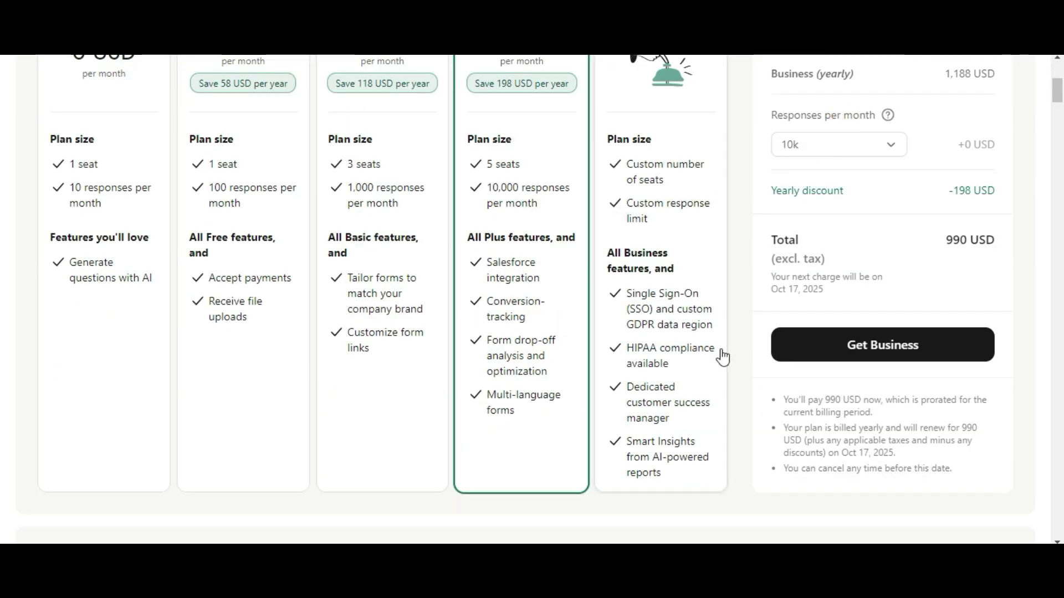
pyautogui.scroll(4, 791, 378)
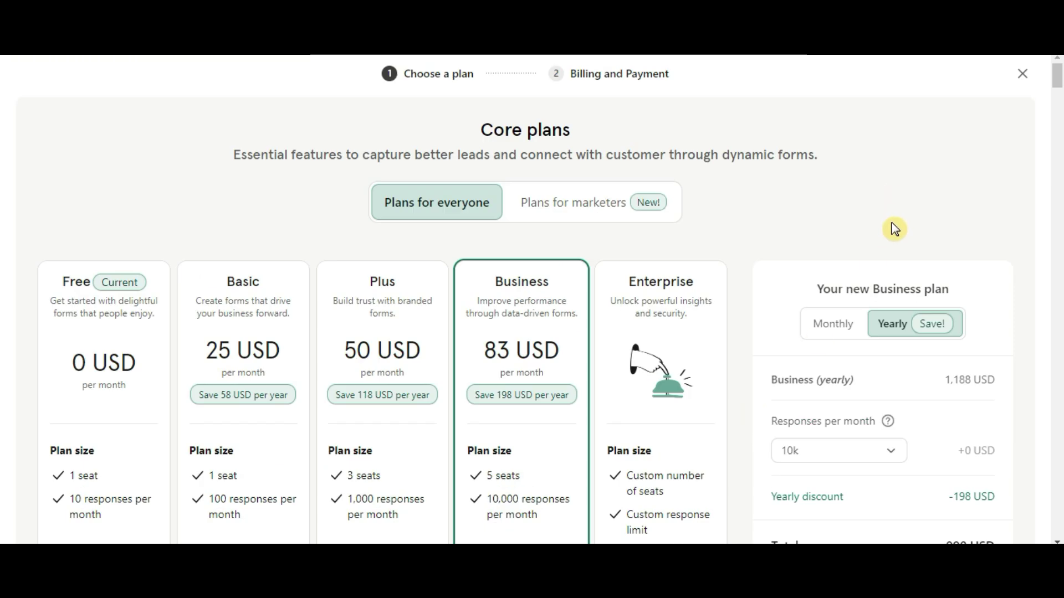
pyautogui.click(1022, 74)
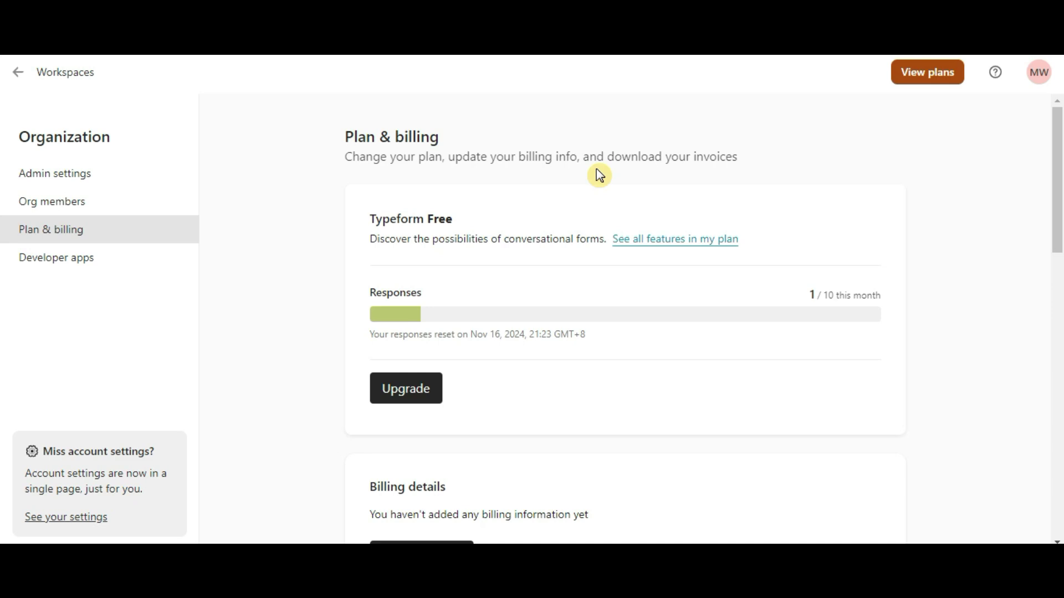